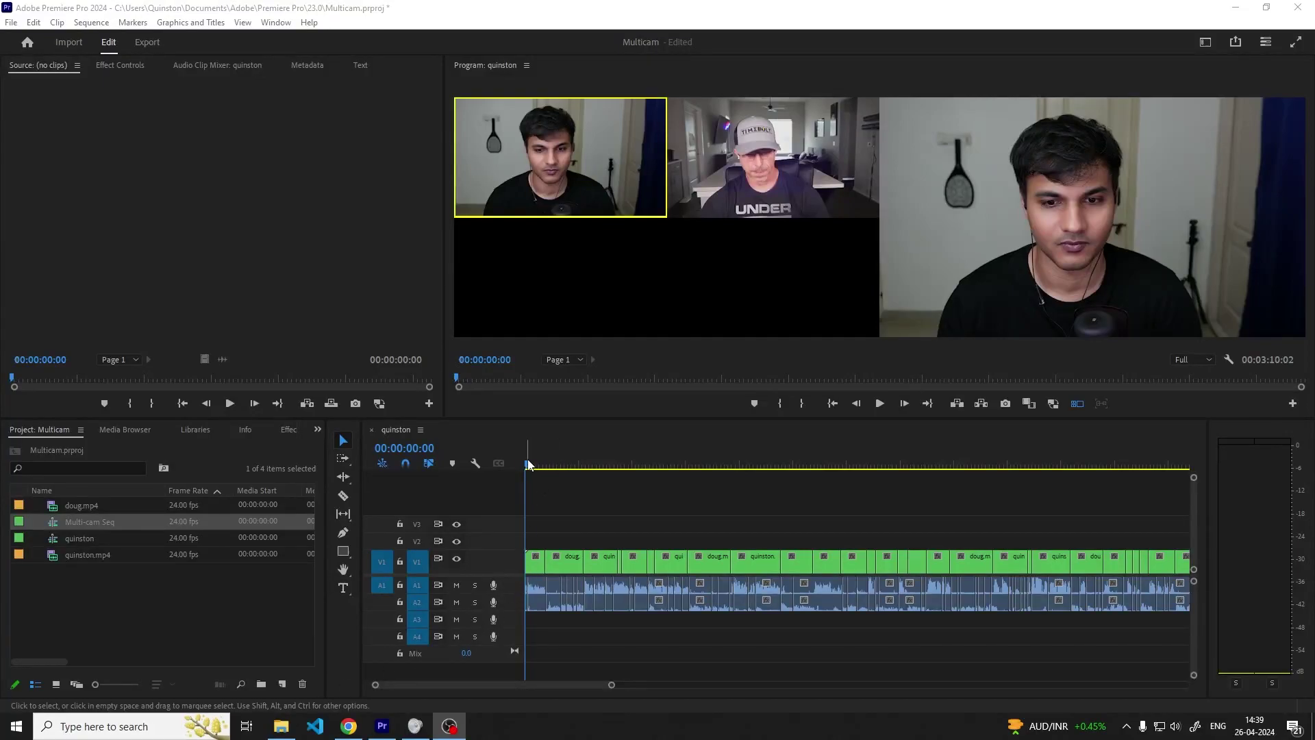
Step: Preview the existing sequence between about 22 and 34 seconds
left_click_drag(528, 464, 648, 504)
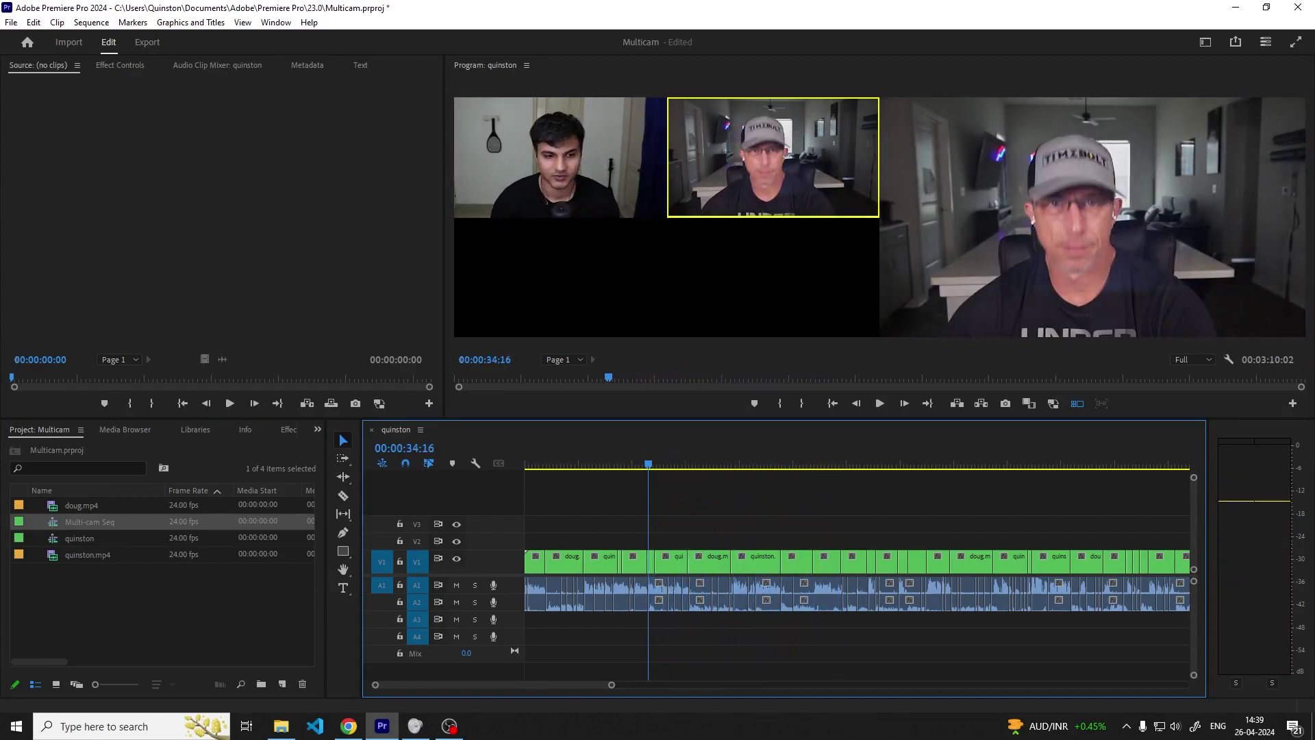
key("j")
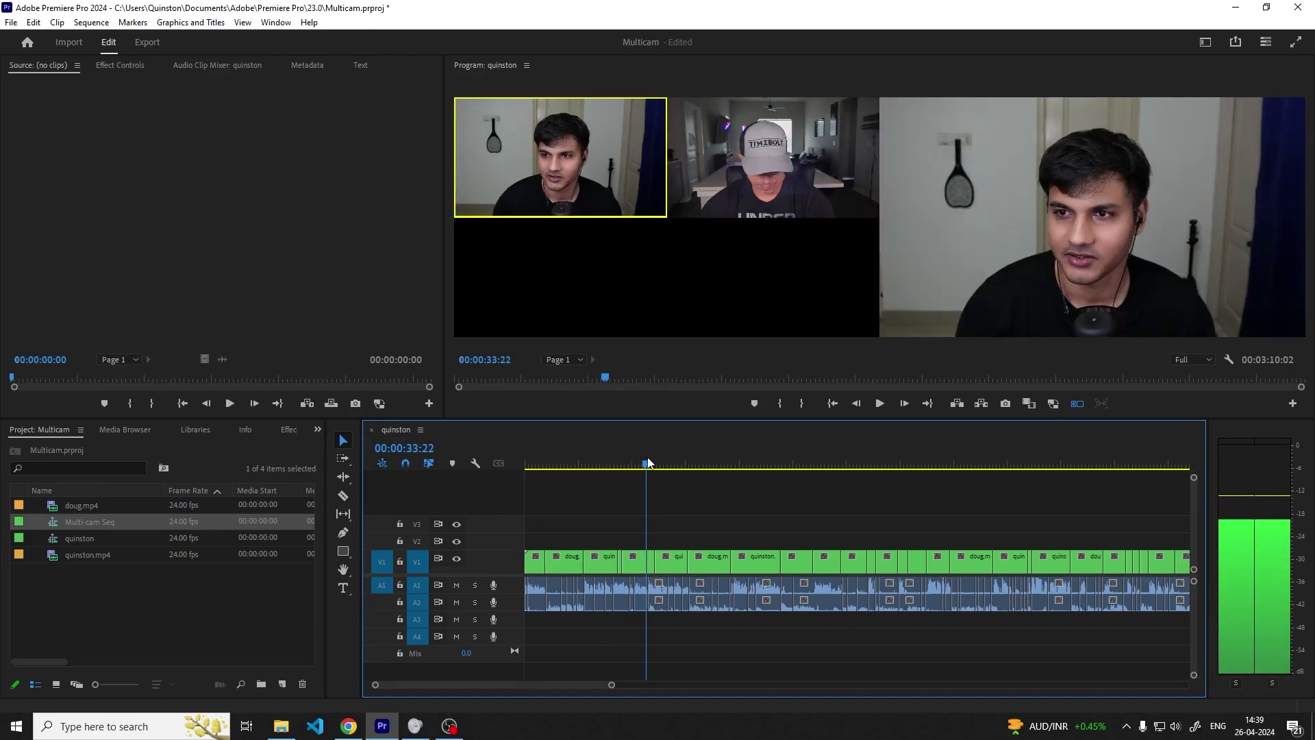
key("k")
left_click_drag(637, 466, 604, 466)
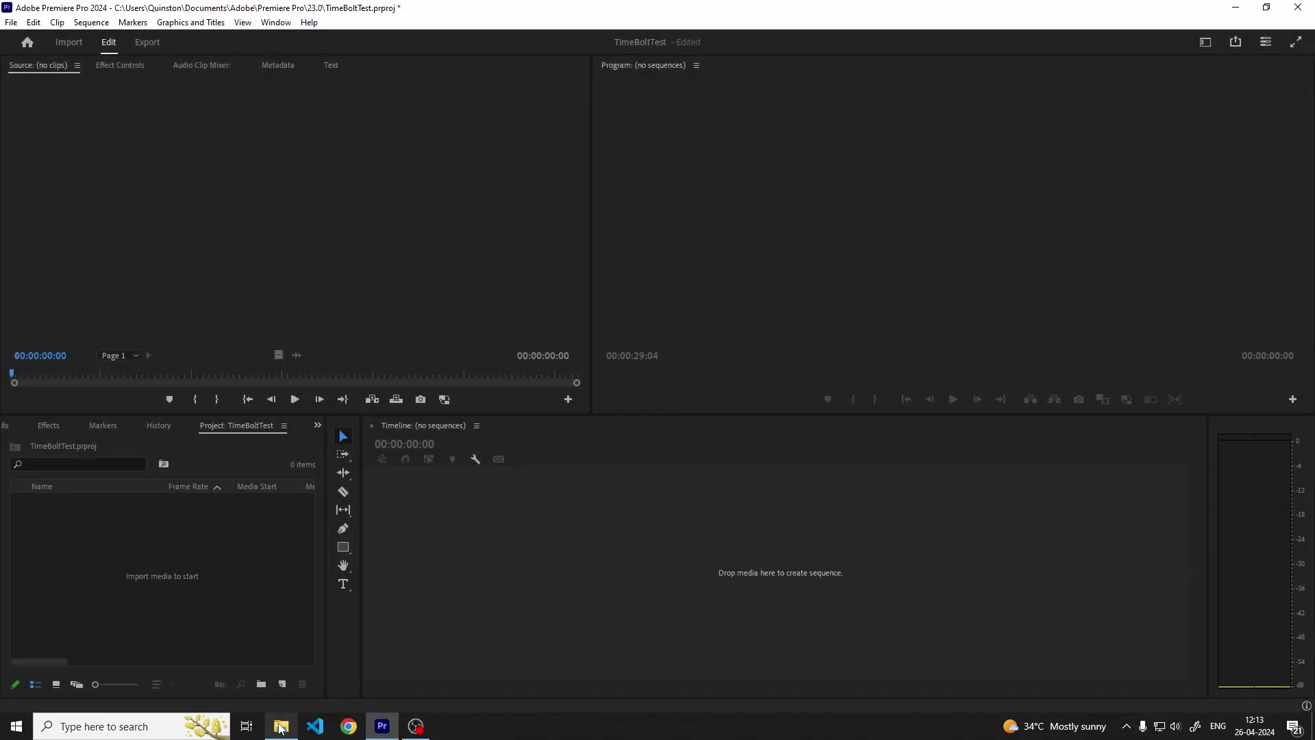
Step: Import doug.mp4 and quinston.mp4, building a quinston sequence with doug.mp4 on V2/A2
left_click_drag(453, 310, 176, 608)
left_click(174, 601)
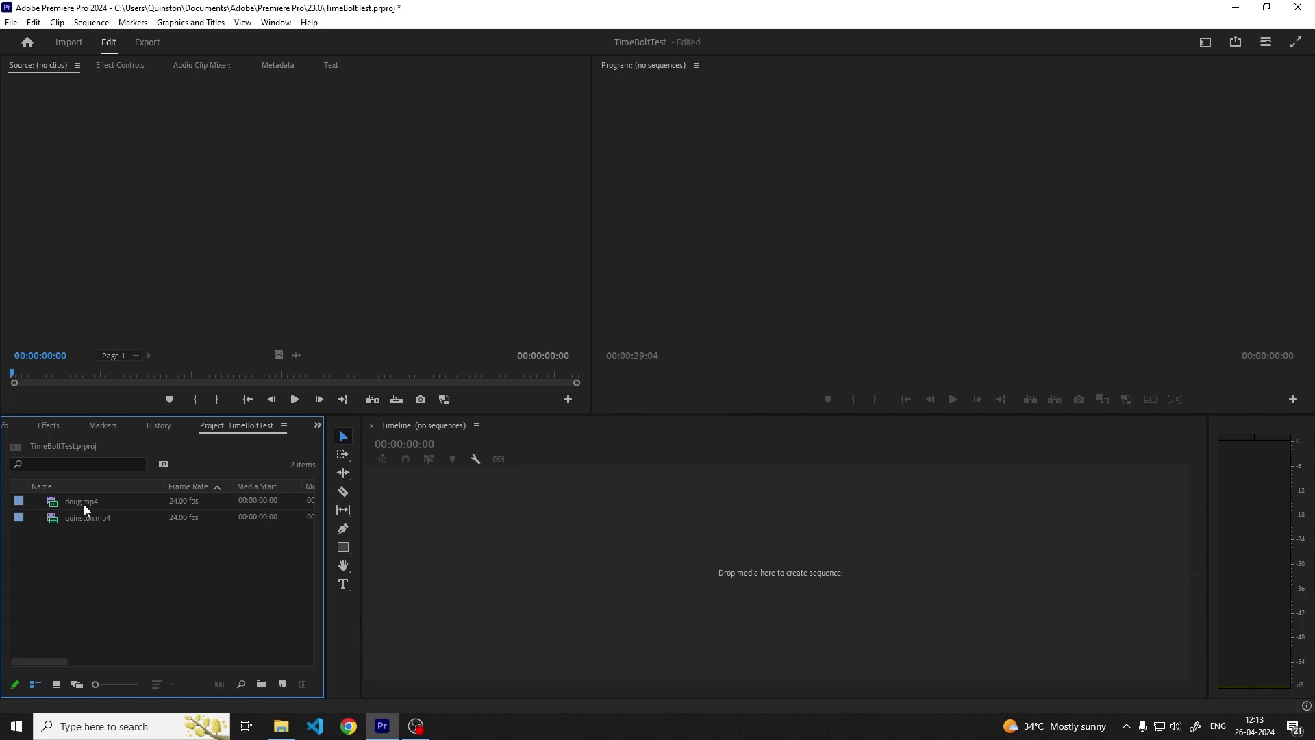
left_click_drag(83, 517, 469, 586)
left_click_drag(77, 508, 515, 544)
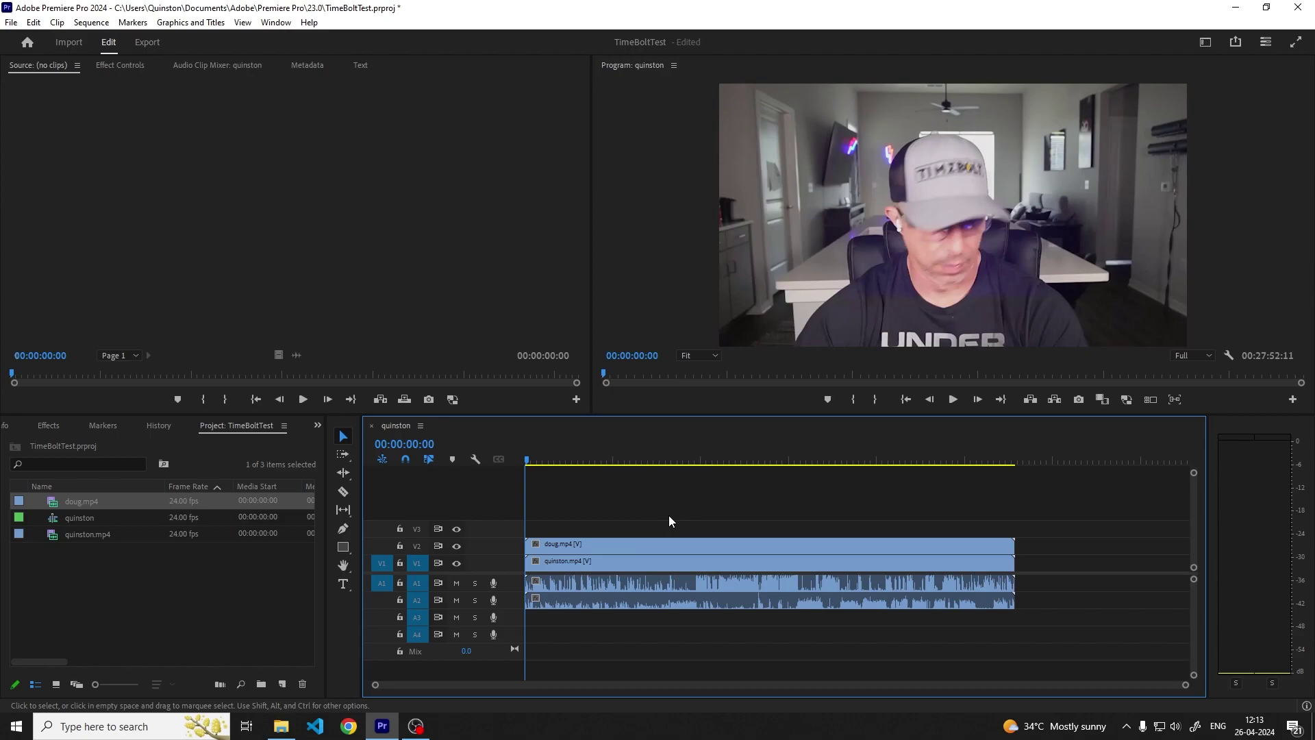
left_click_drag(651, 504, 727, 649)
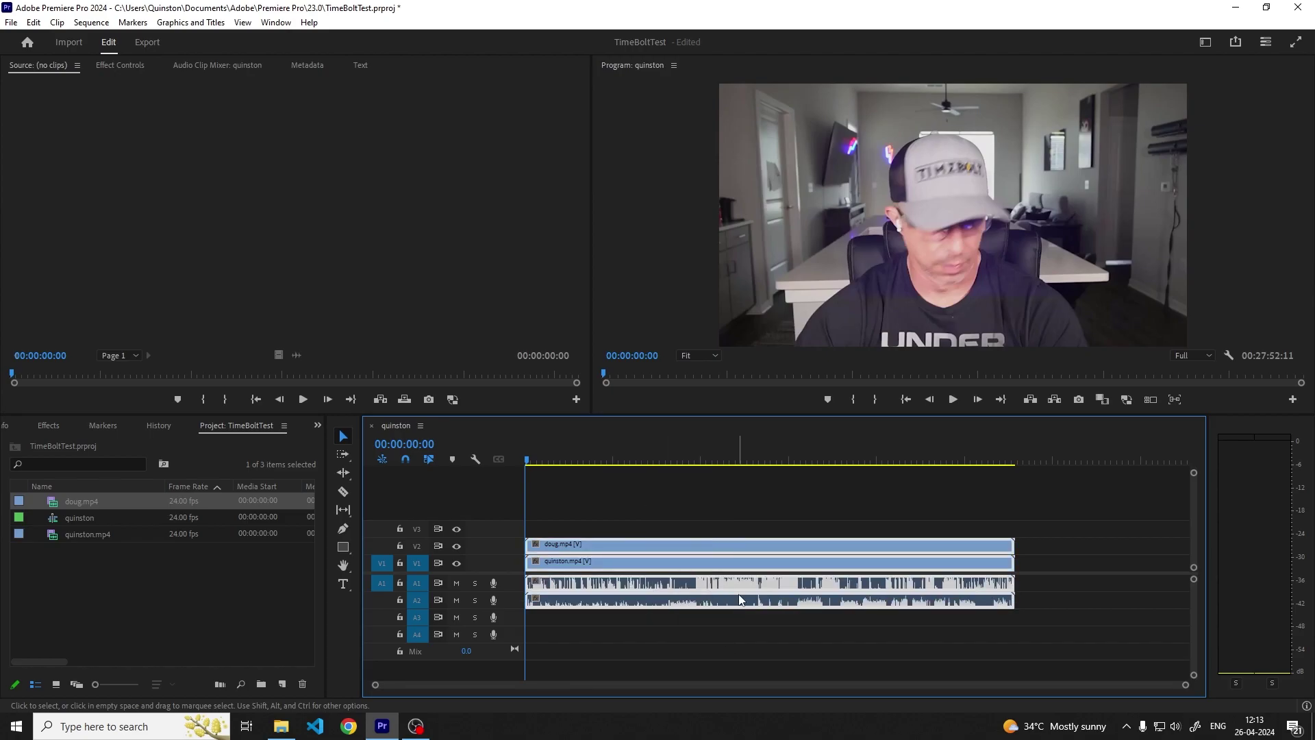
right_click(738, 570)
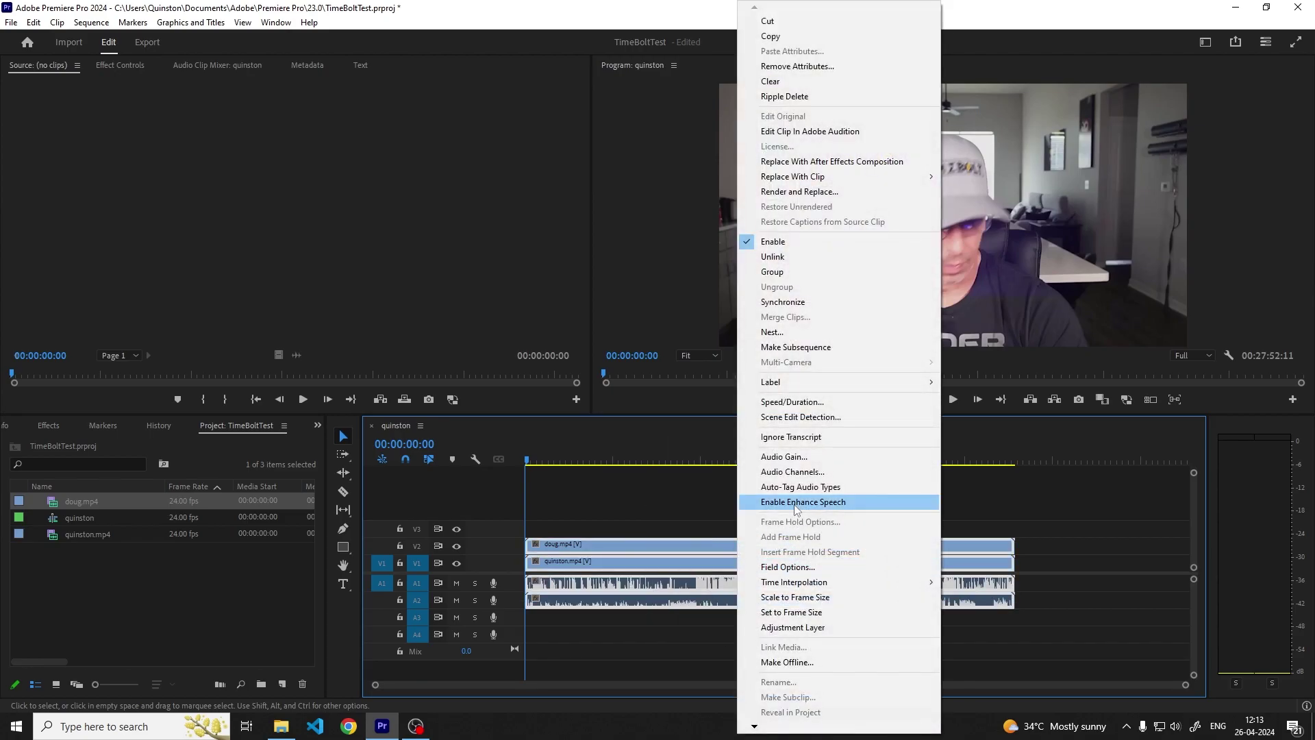
left_click(814, 302)
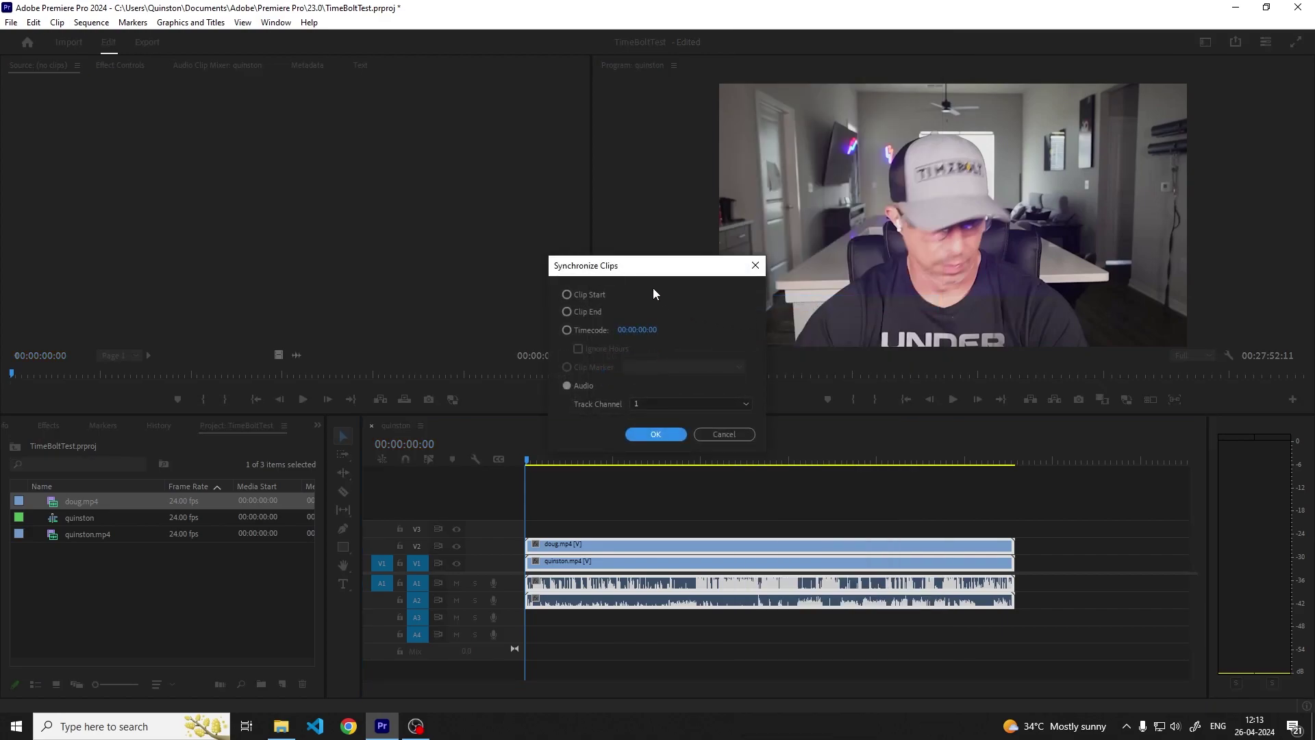
left_click(655, 434)
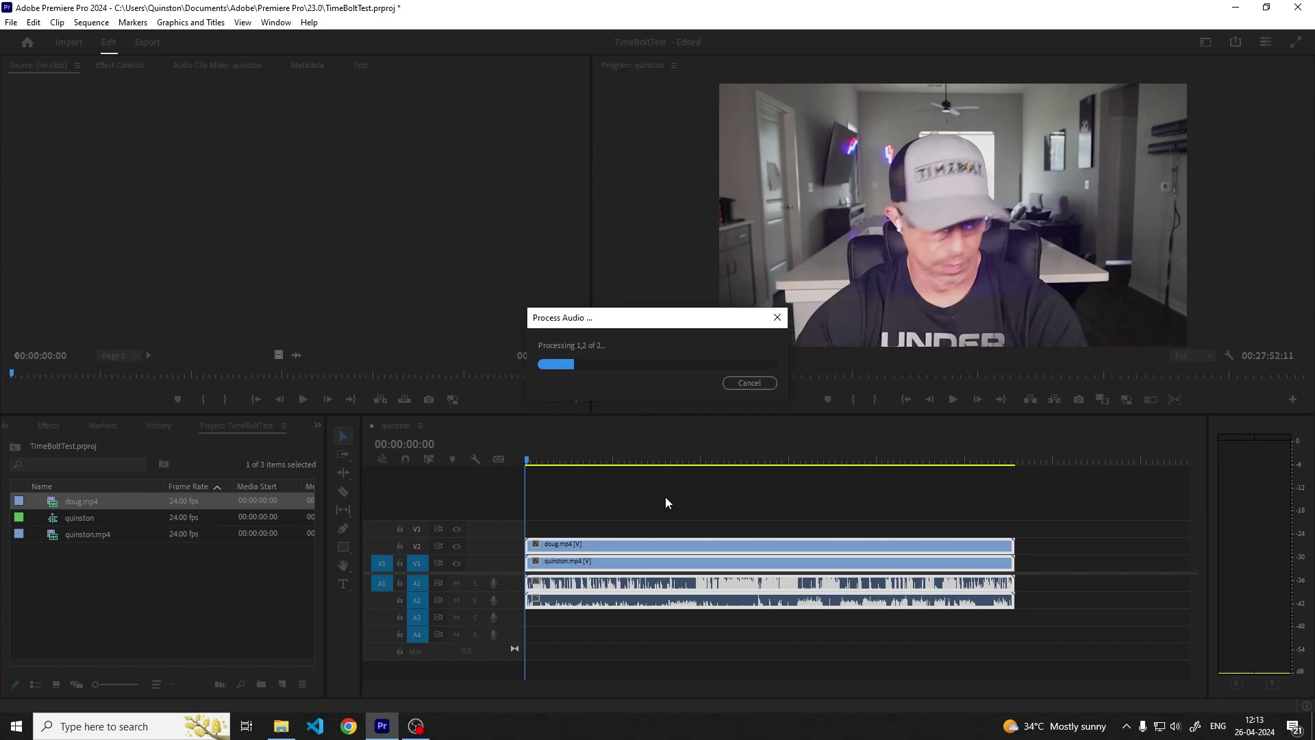
left_click(790, 381)
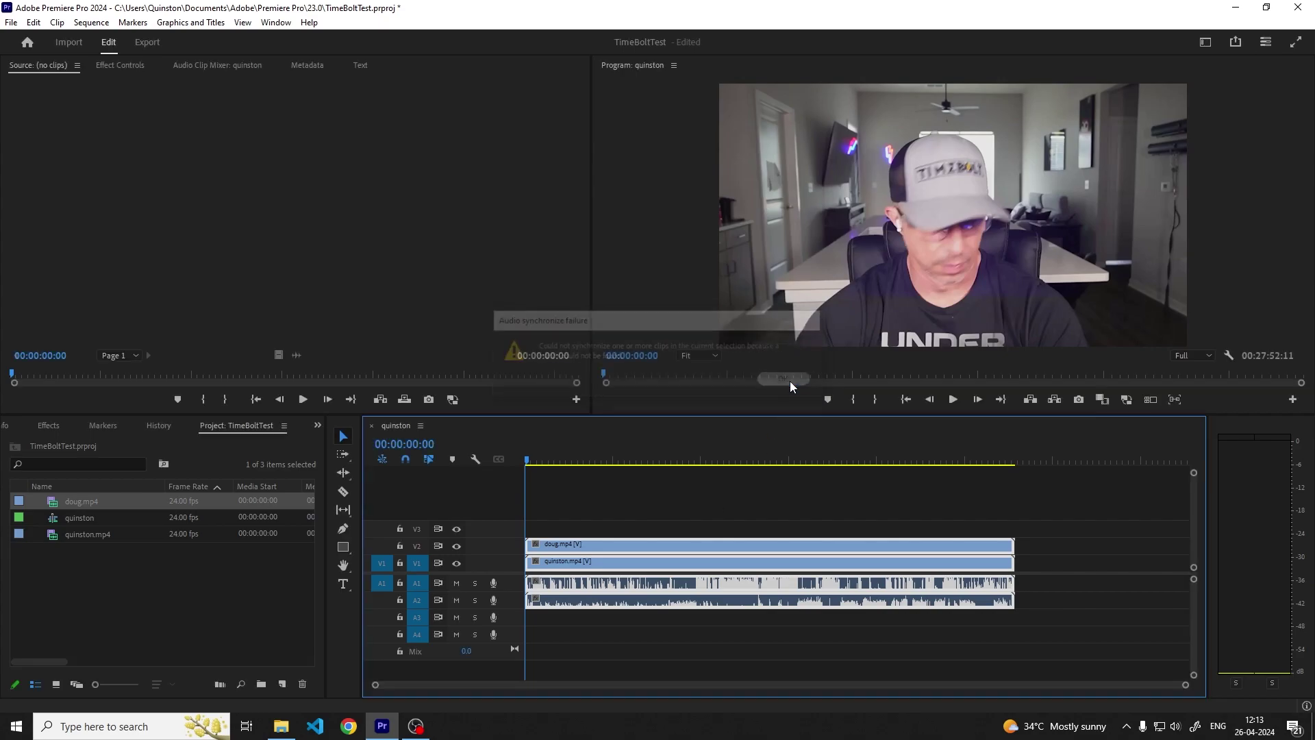
left_click(104, 548)
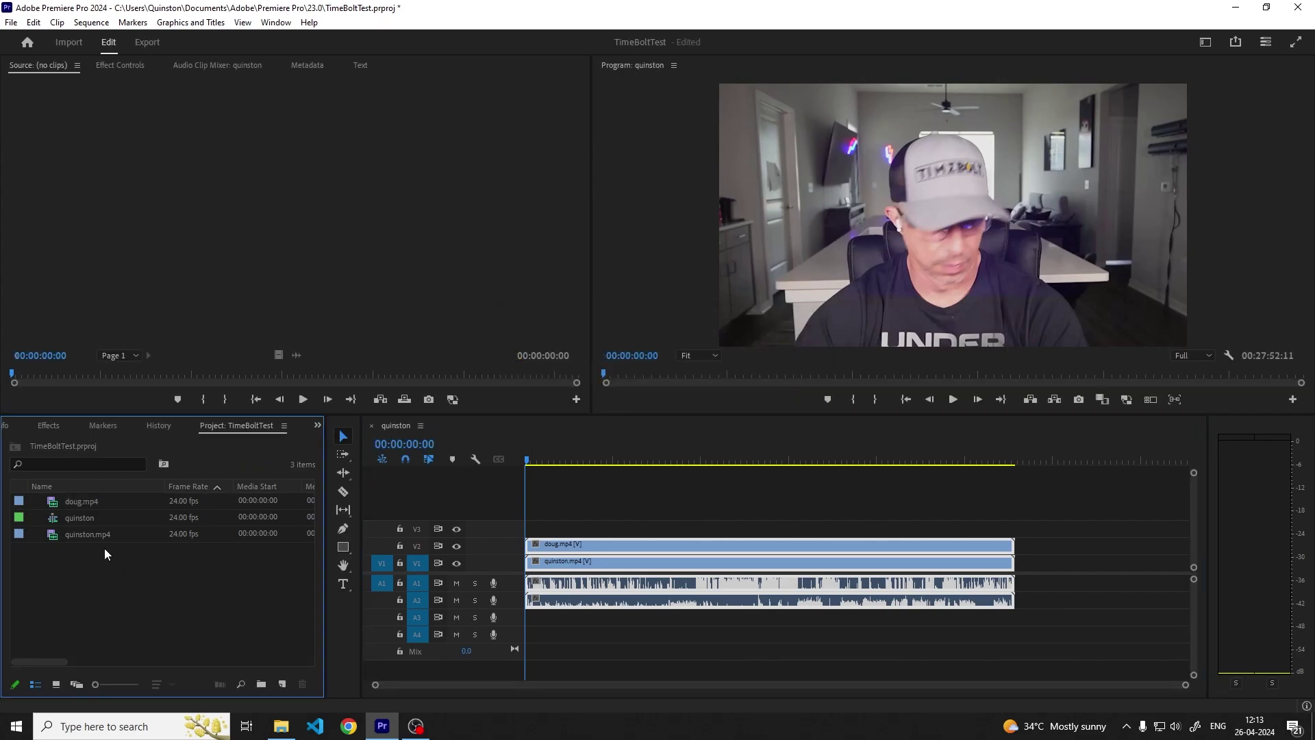
left_click(88, 520)
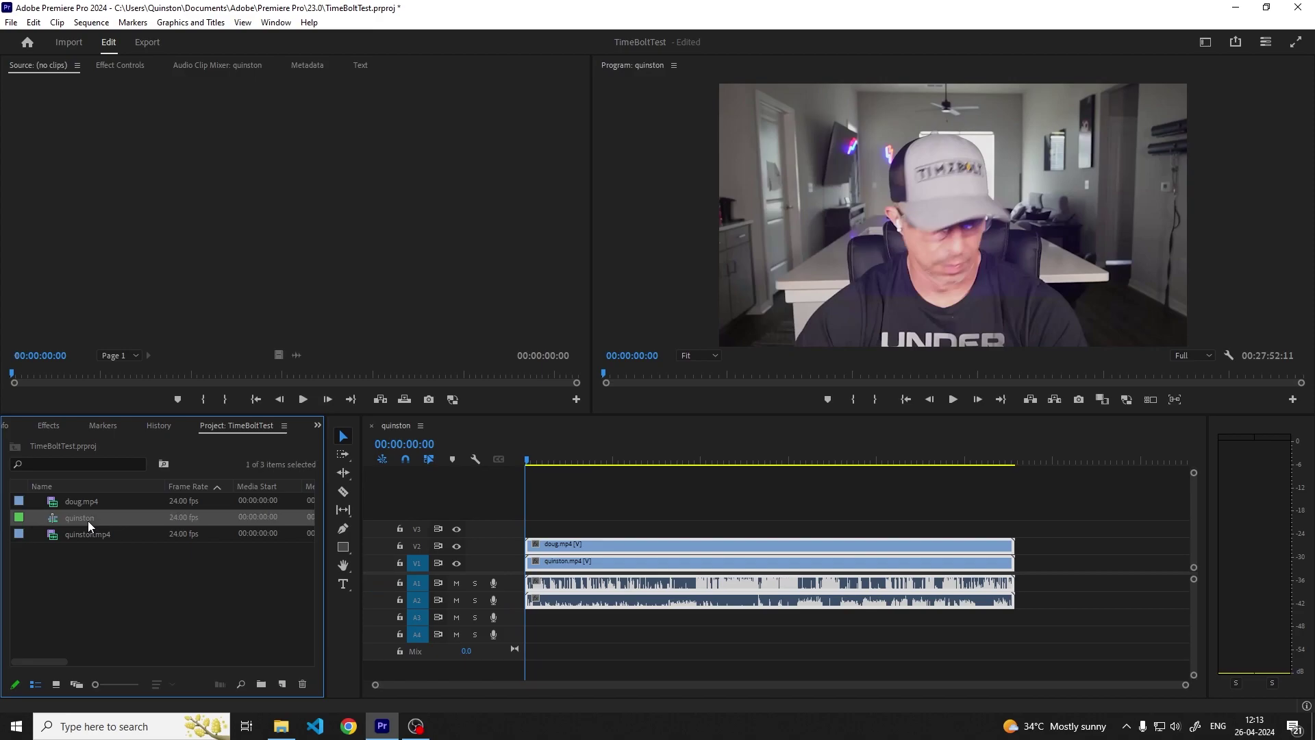
left_click(101, 576)
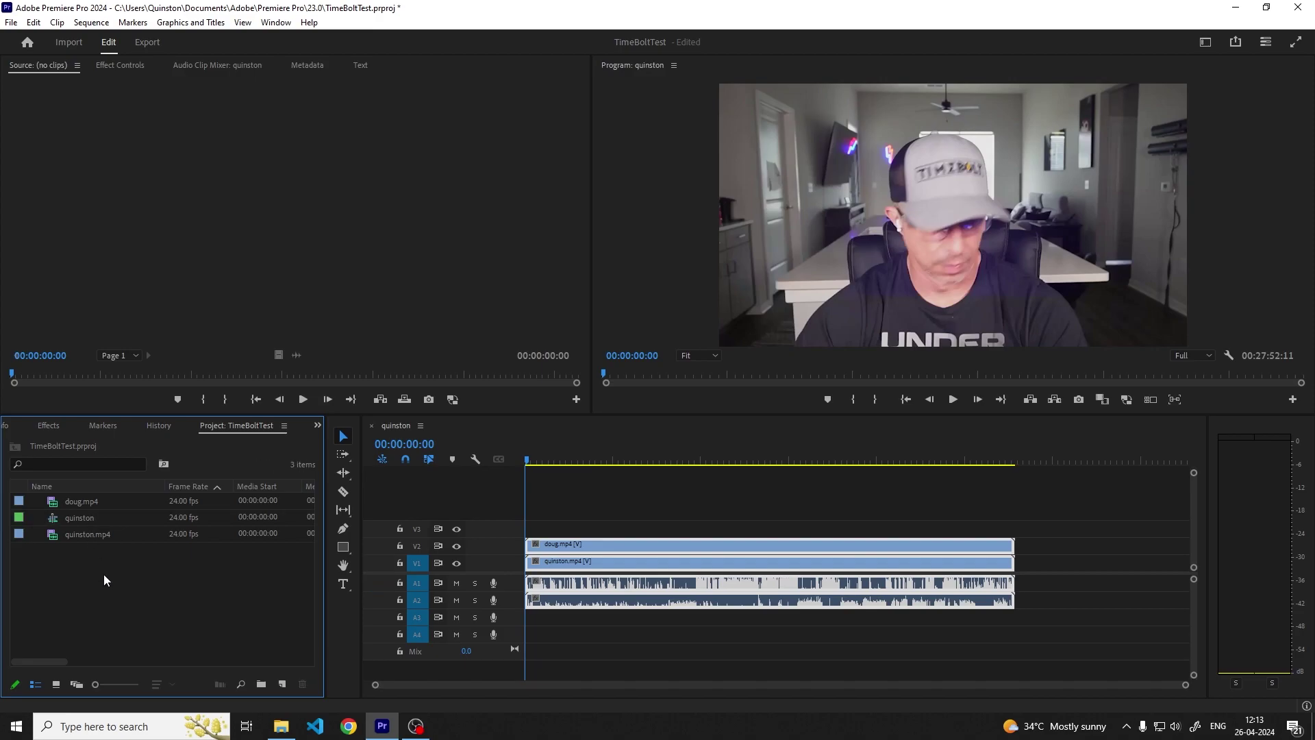
left_click(597, 505)
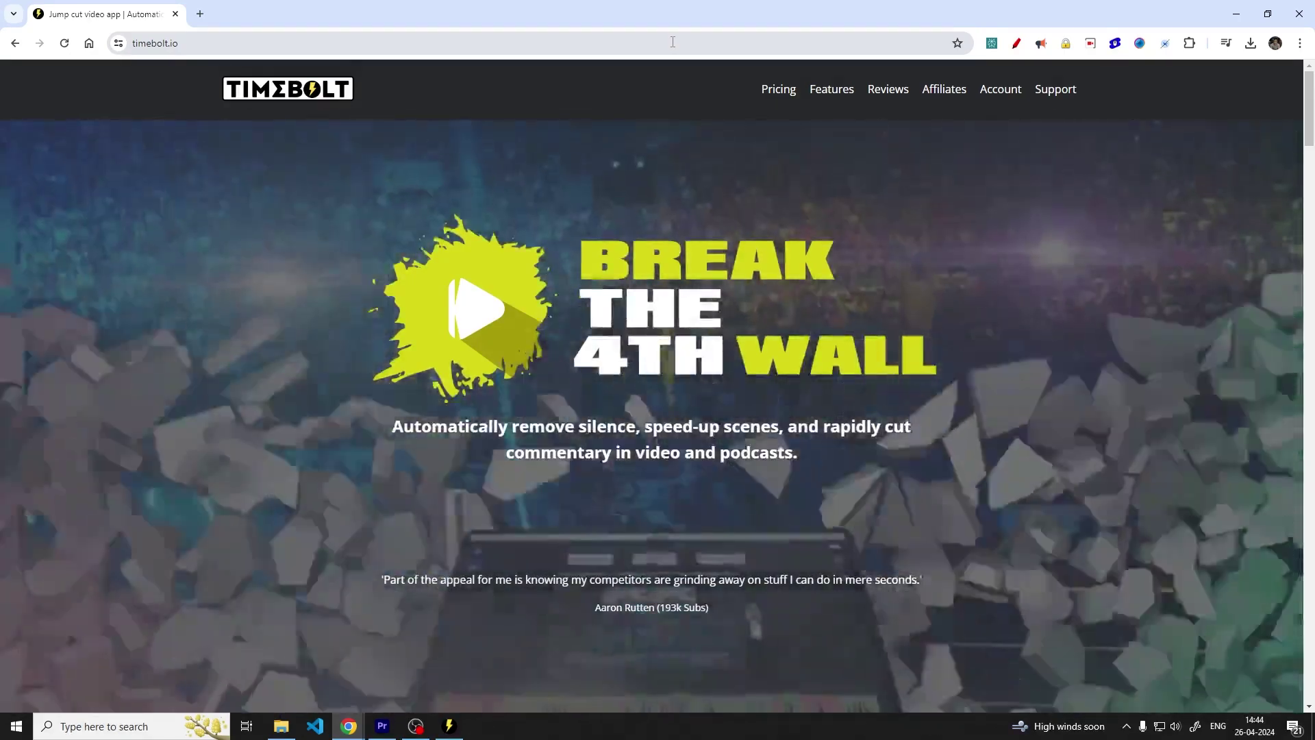
scroll(704, 274, "down", 6)
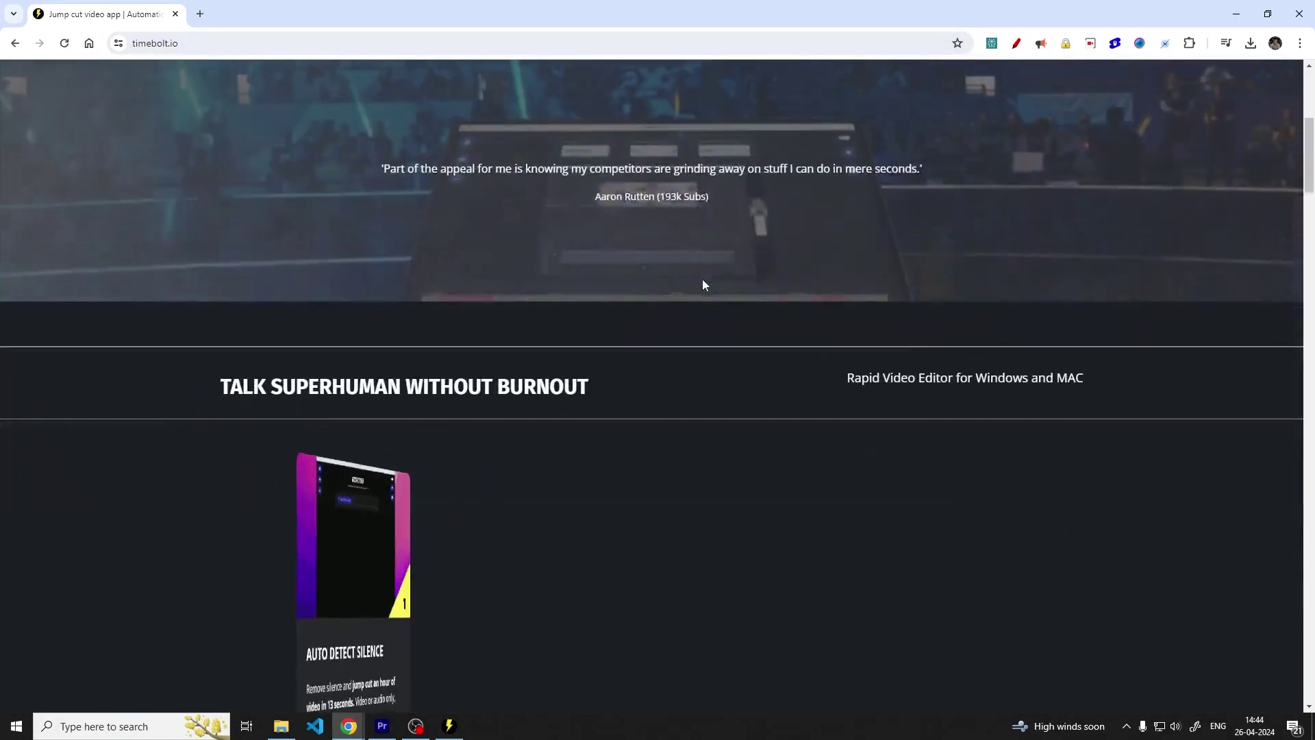
scroll(703, 281, "down", 5)
scroll(703, 280, "down", 5)
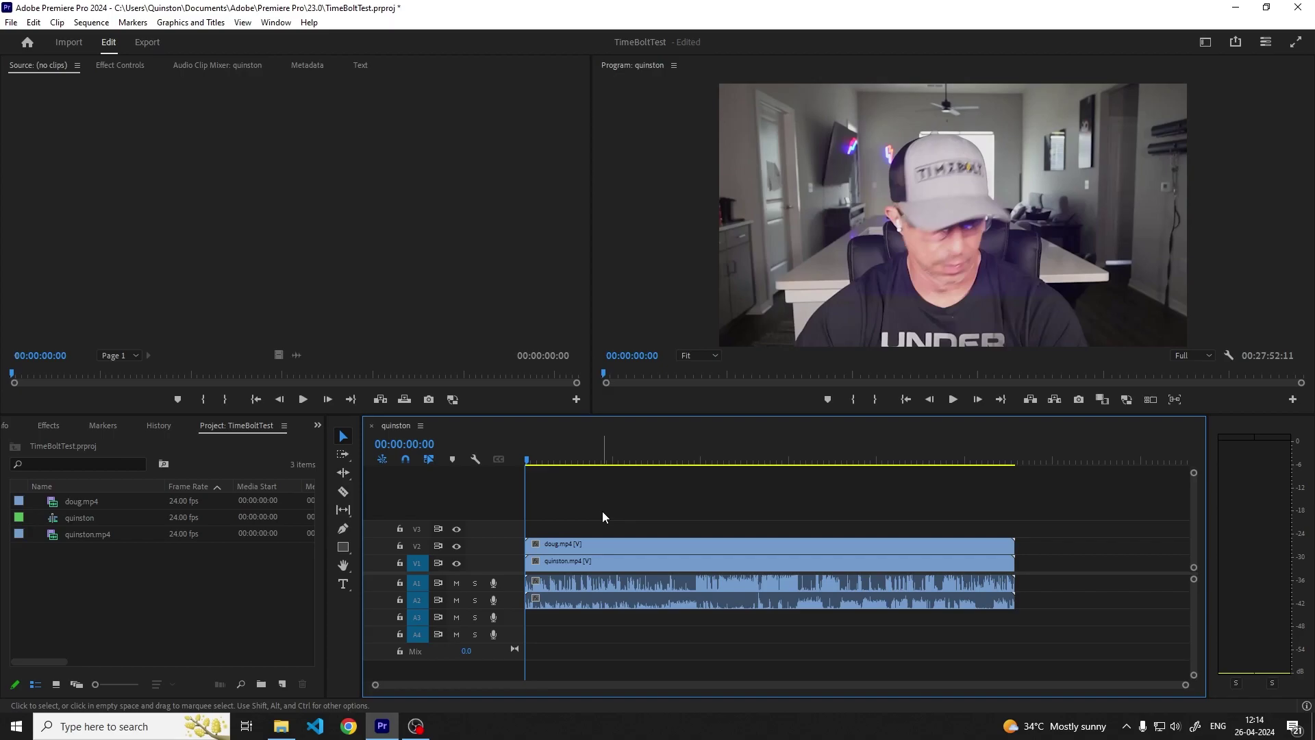
Step: Export the sequence in Waveform Audio format as all_audio.wav in the Riverside folder
left_click(146, 42)
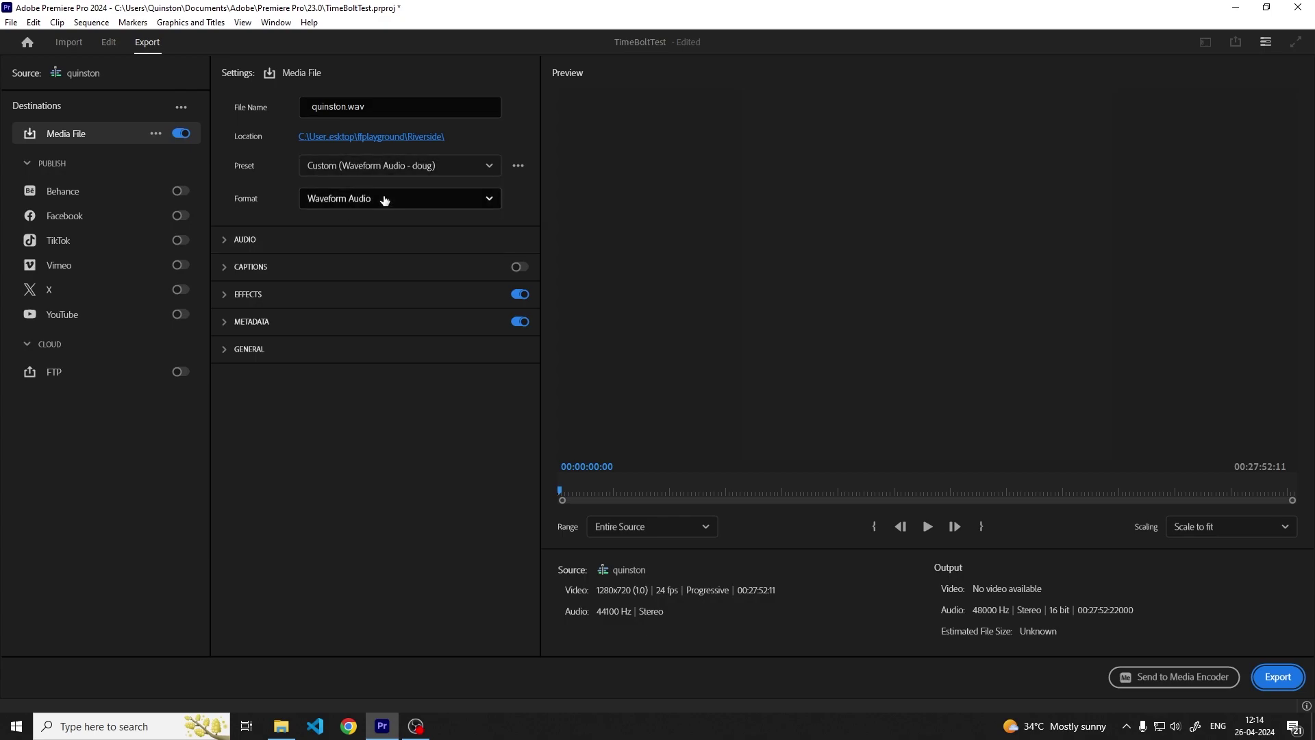
left_click(384, 199)
scroll(404, 355, "down", 3)
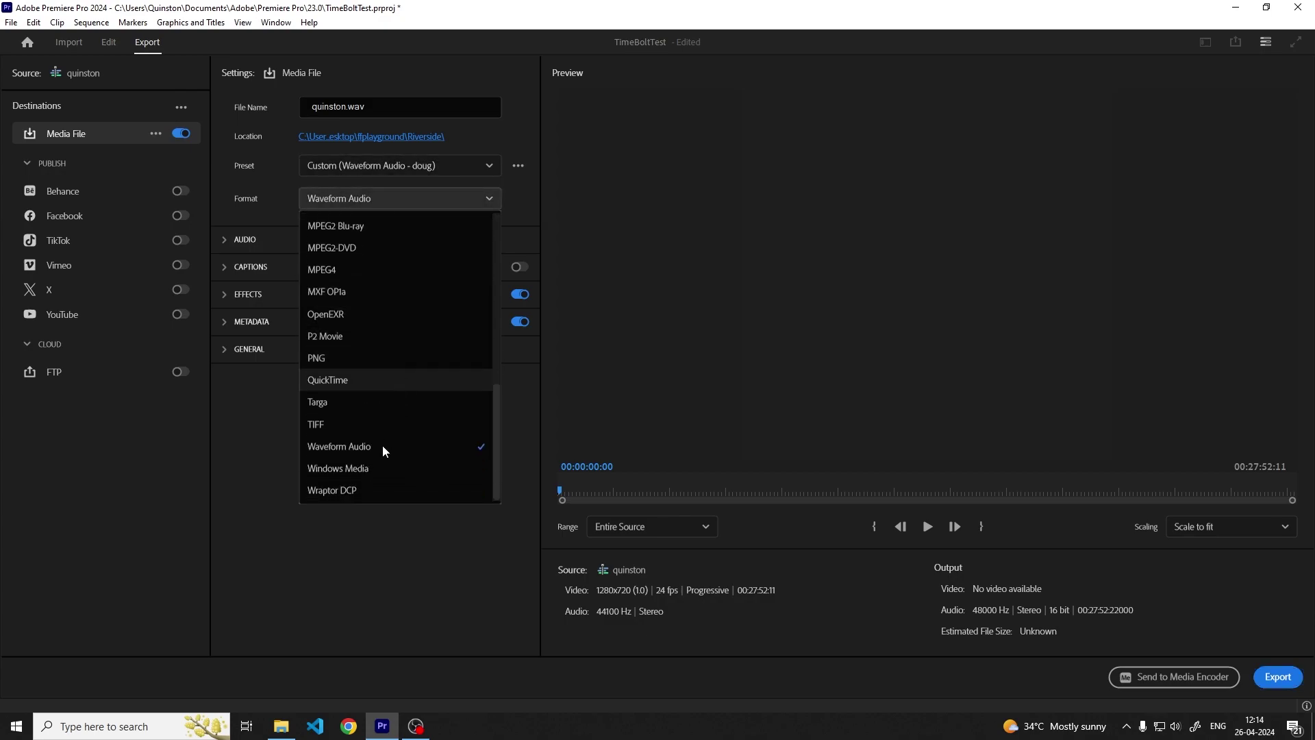
left_click(343, 450)
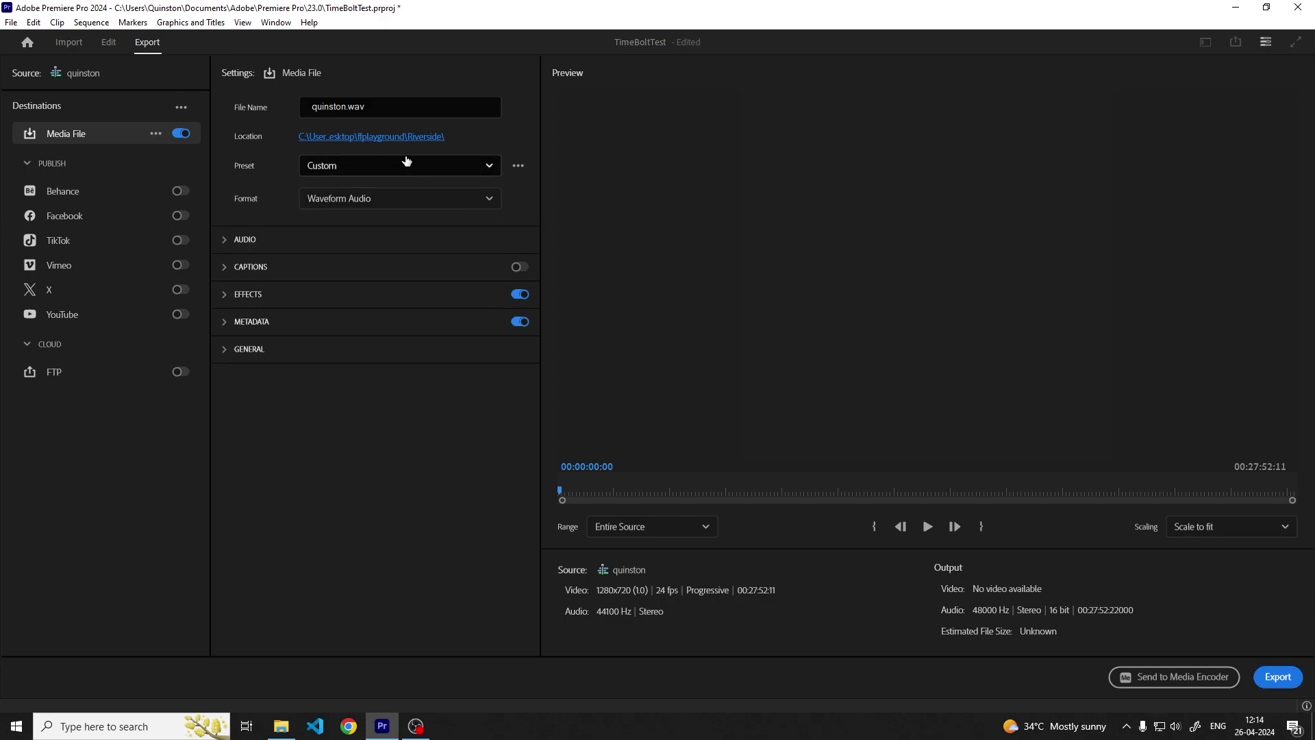
left_click(400, 139)
type("all_audio")
key("Return")
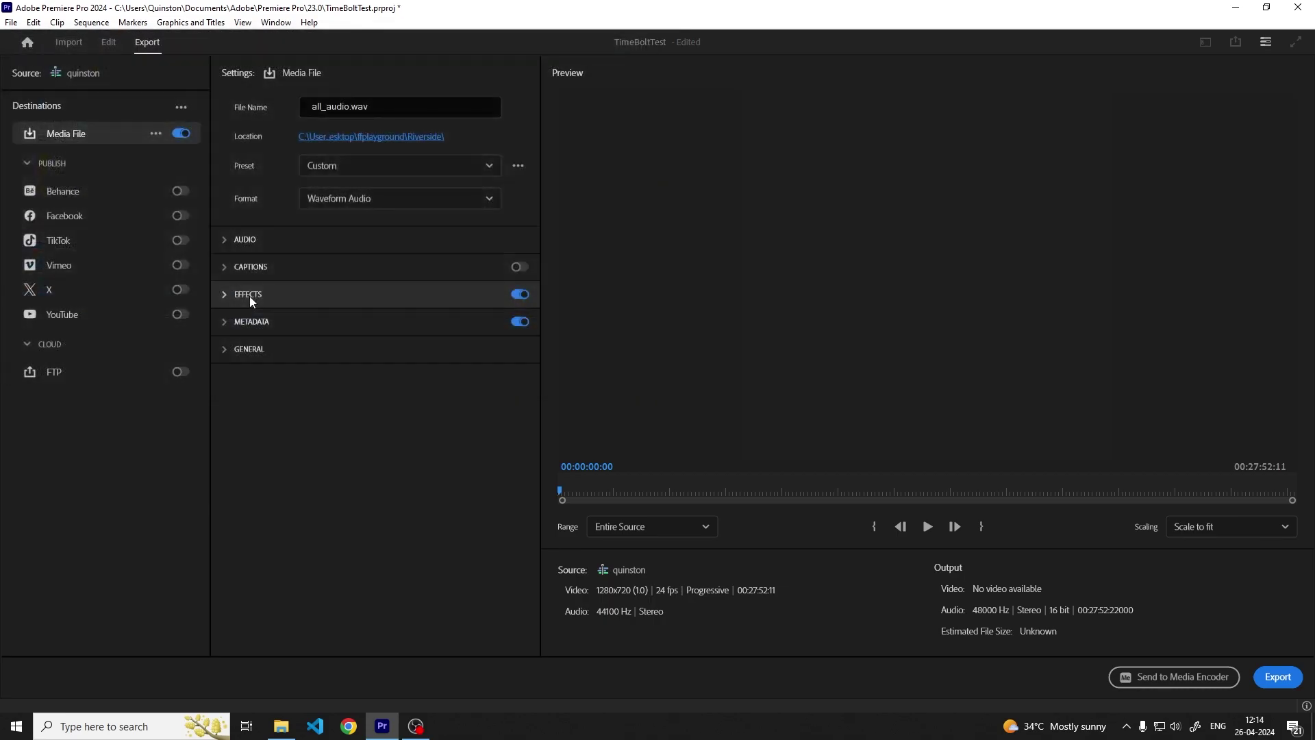
left_click(1278, 677)
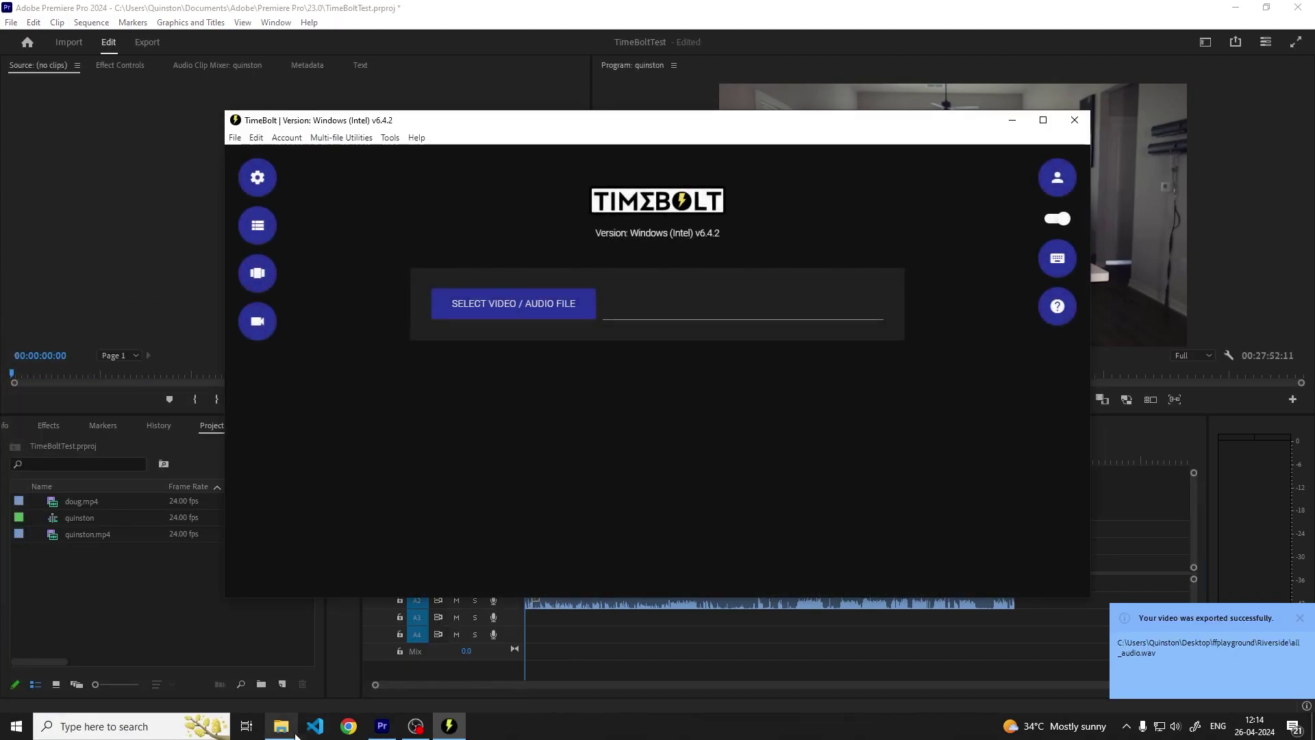
Step: Drag all_audio.wav from the Riverside folder into TimeBolt to detect and mark silences
left_click(286, 724)
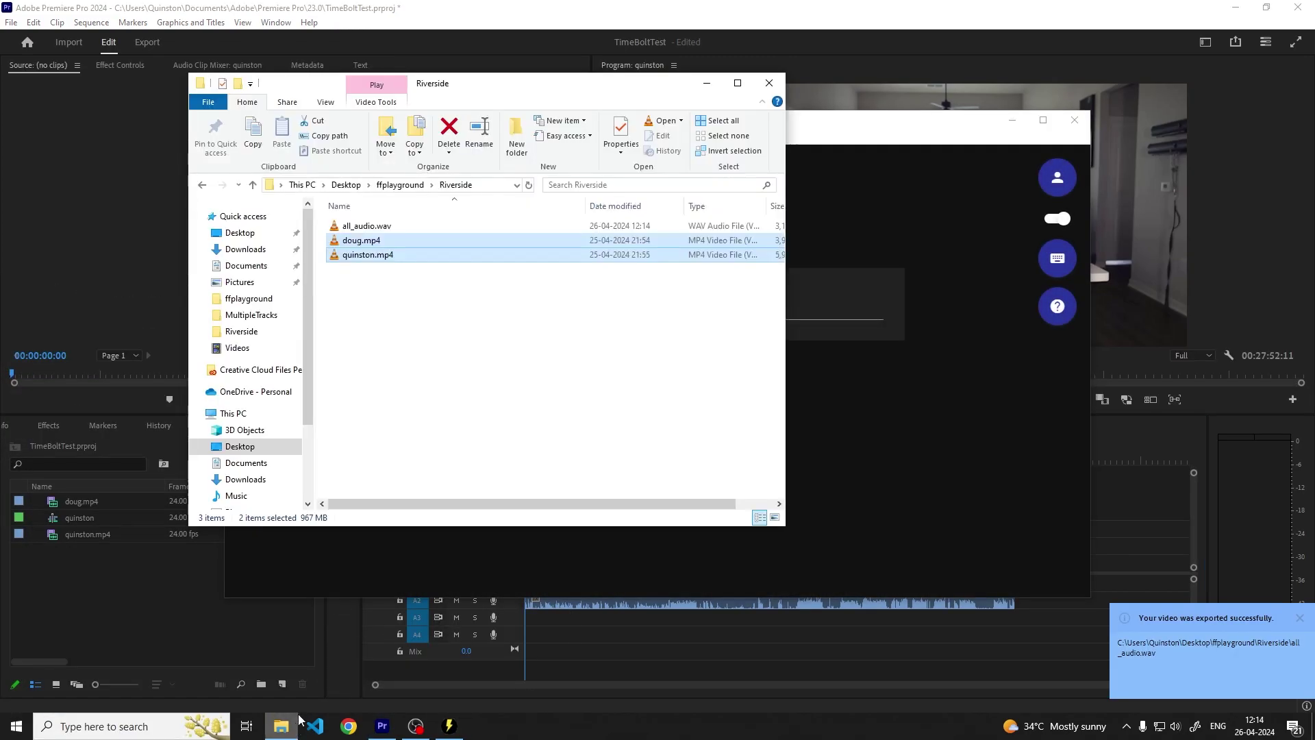
left_click_drag(368, 226, 983, 465)
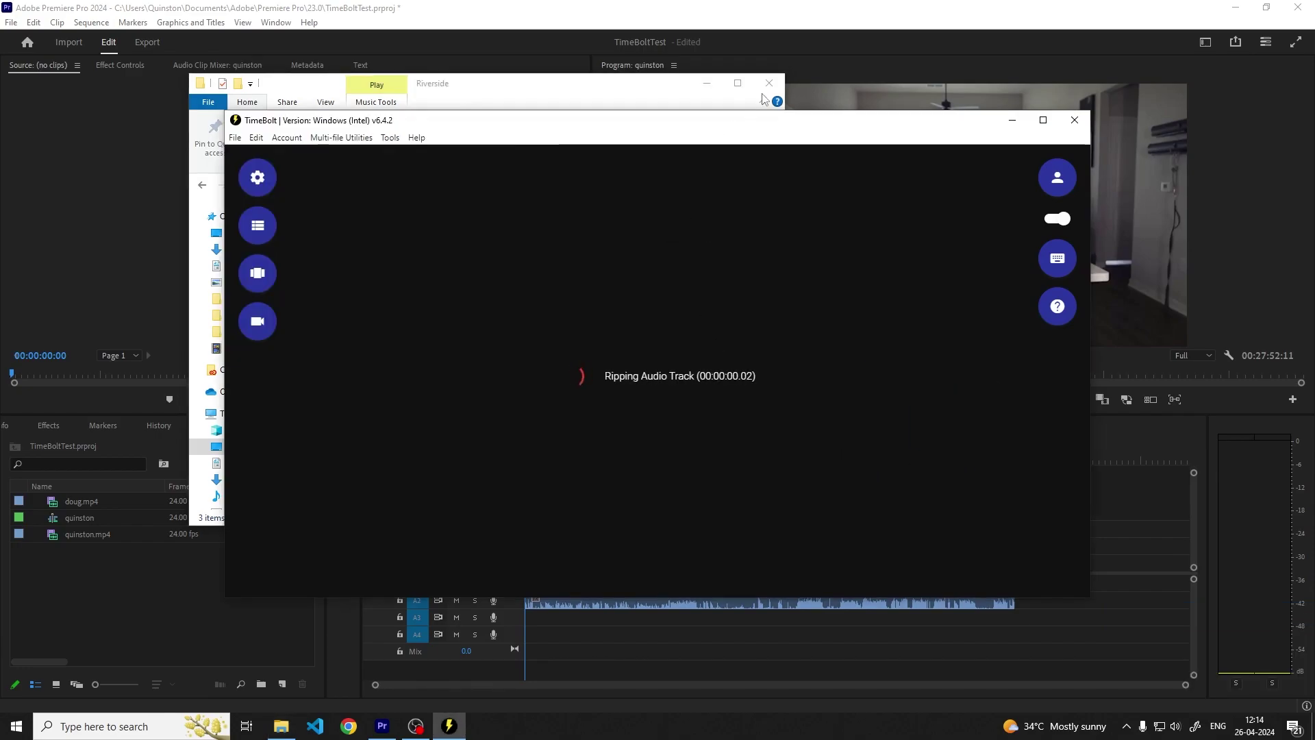
left_click(706, 85)
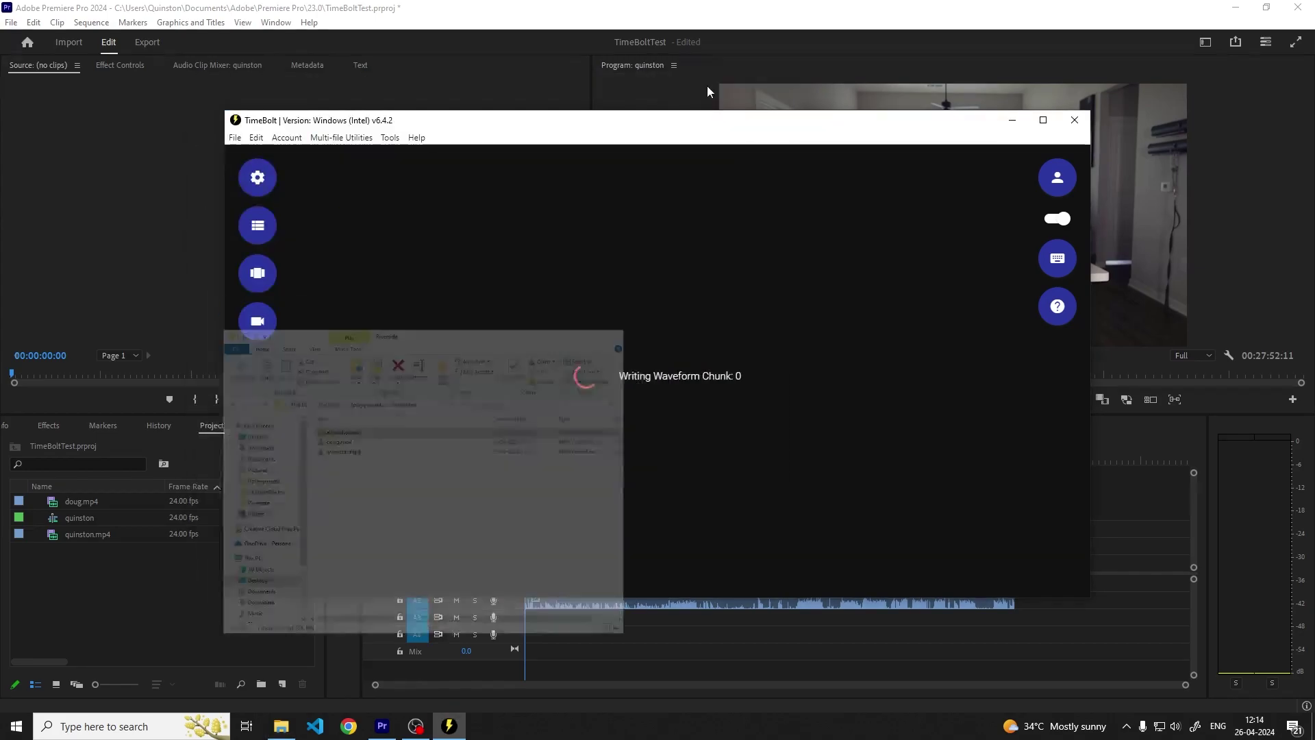
scroll(729, 337, "down", 2)
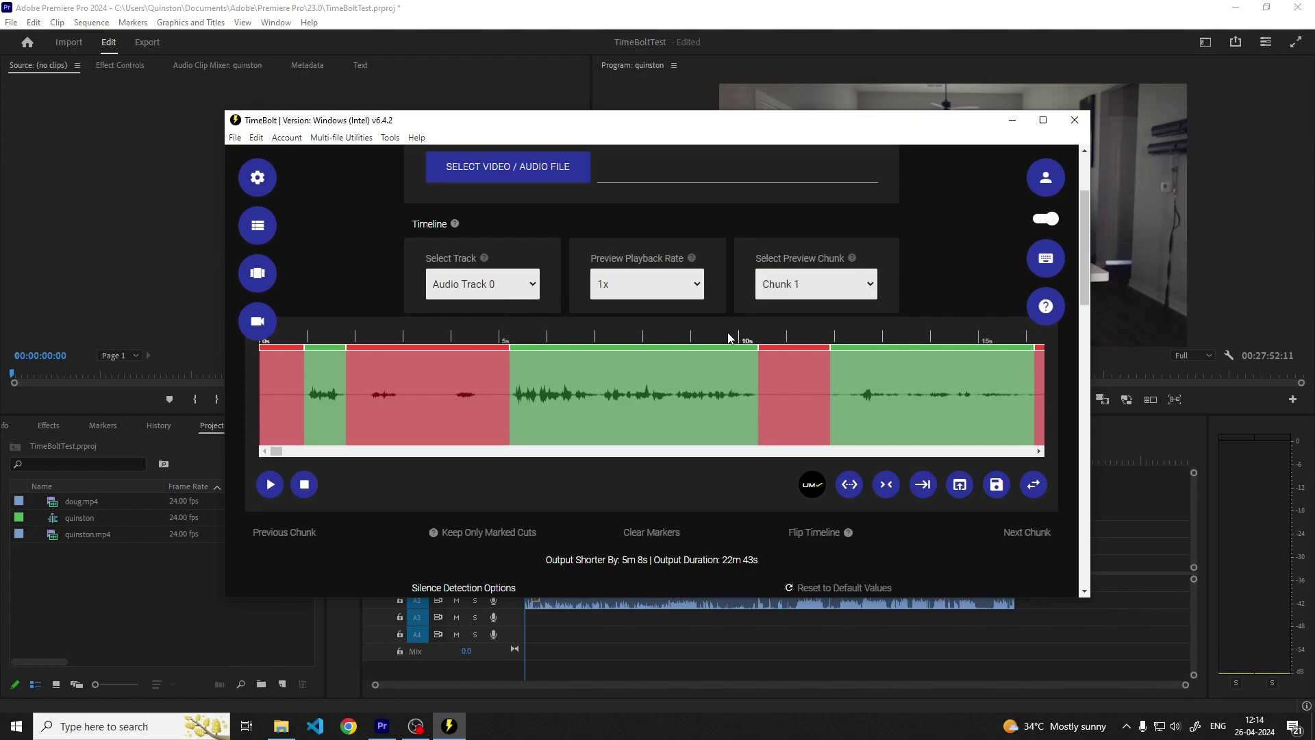
Step: Export TimeBolt's silence cuts as JSON and reveal all_audio.wav.json in the Riverside folder
left_click(553, 385)
scroll(604, 354, "down", 10)
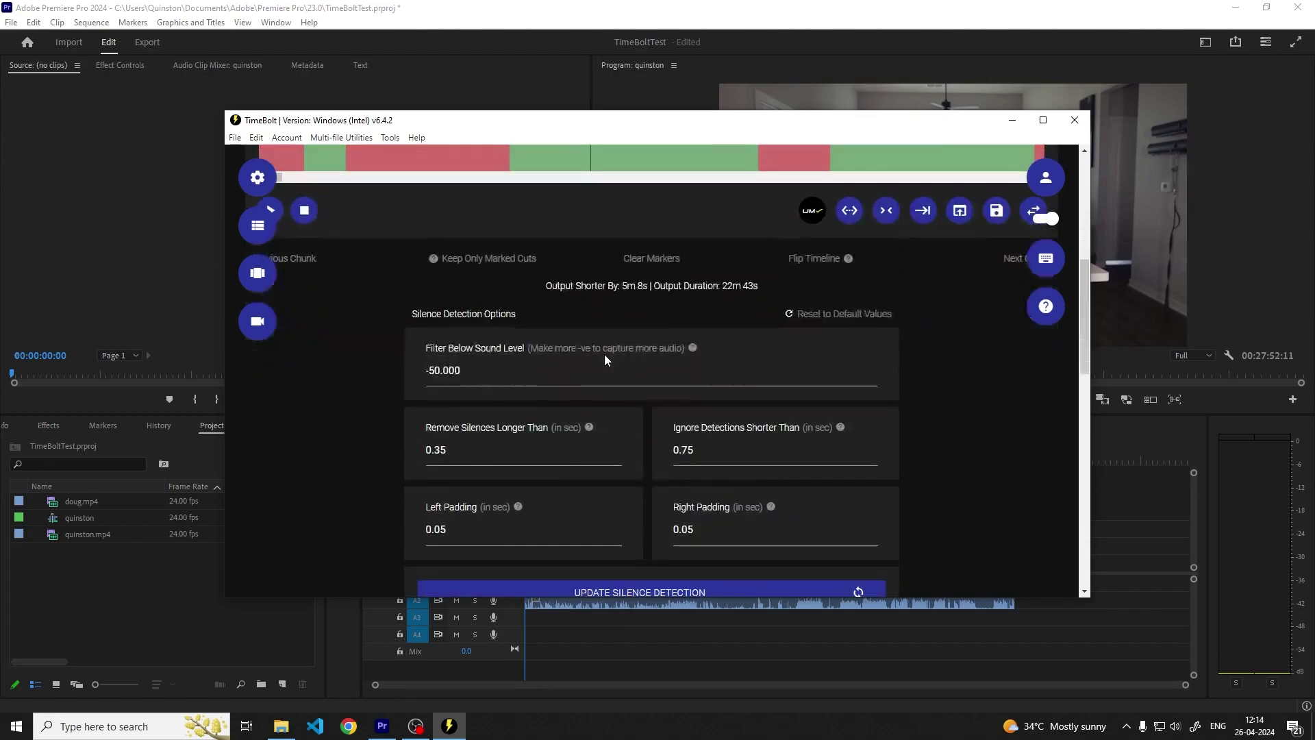
scroll(604, 354, "down", 10)
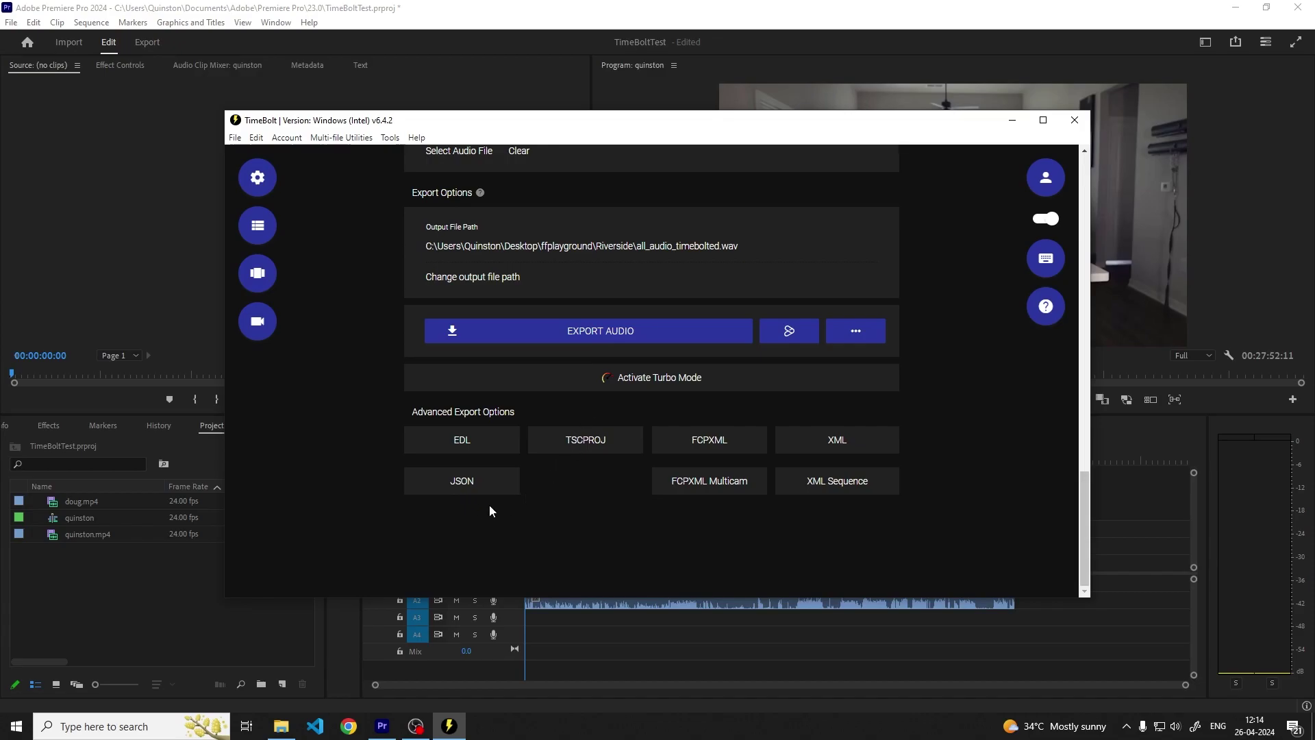
left_click(470, 483)
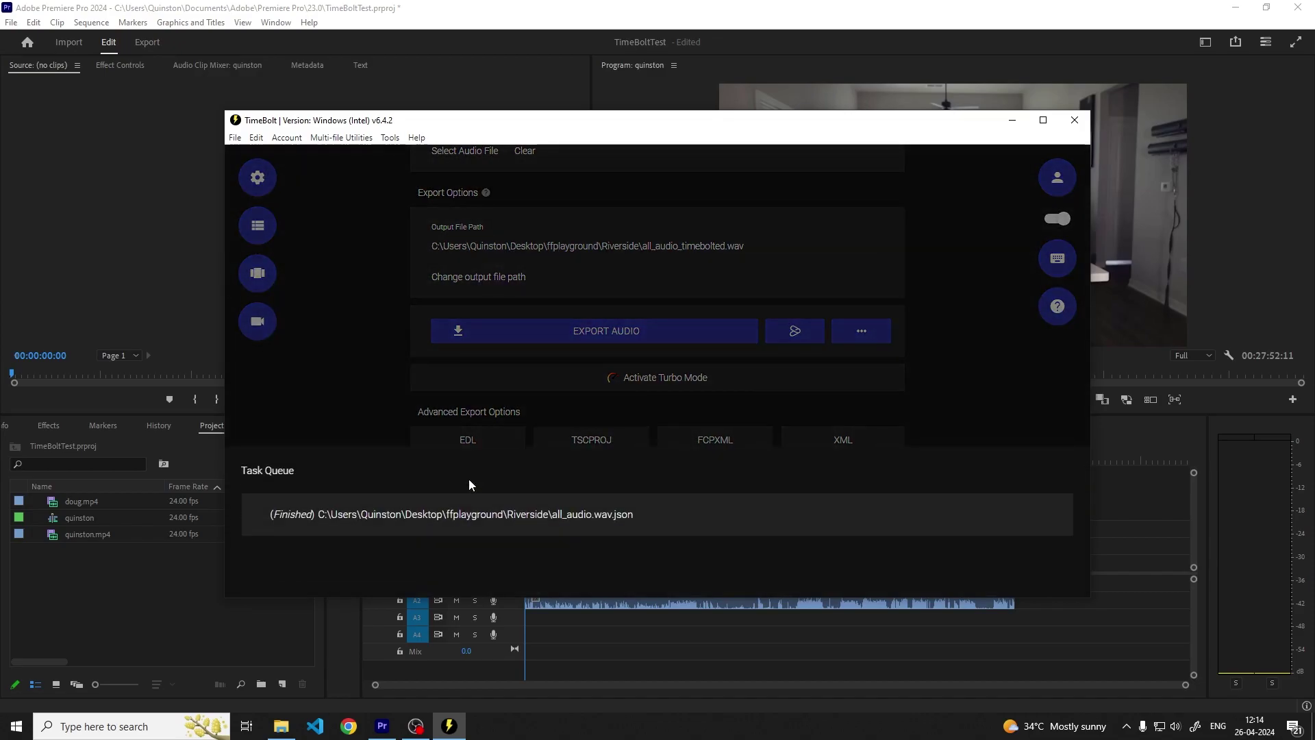
left_click(539, 515)
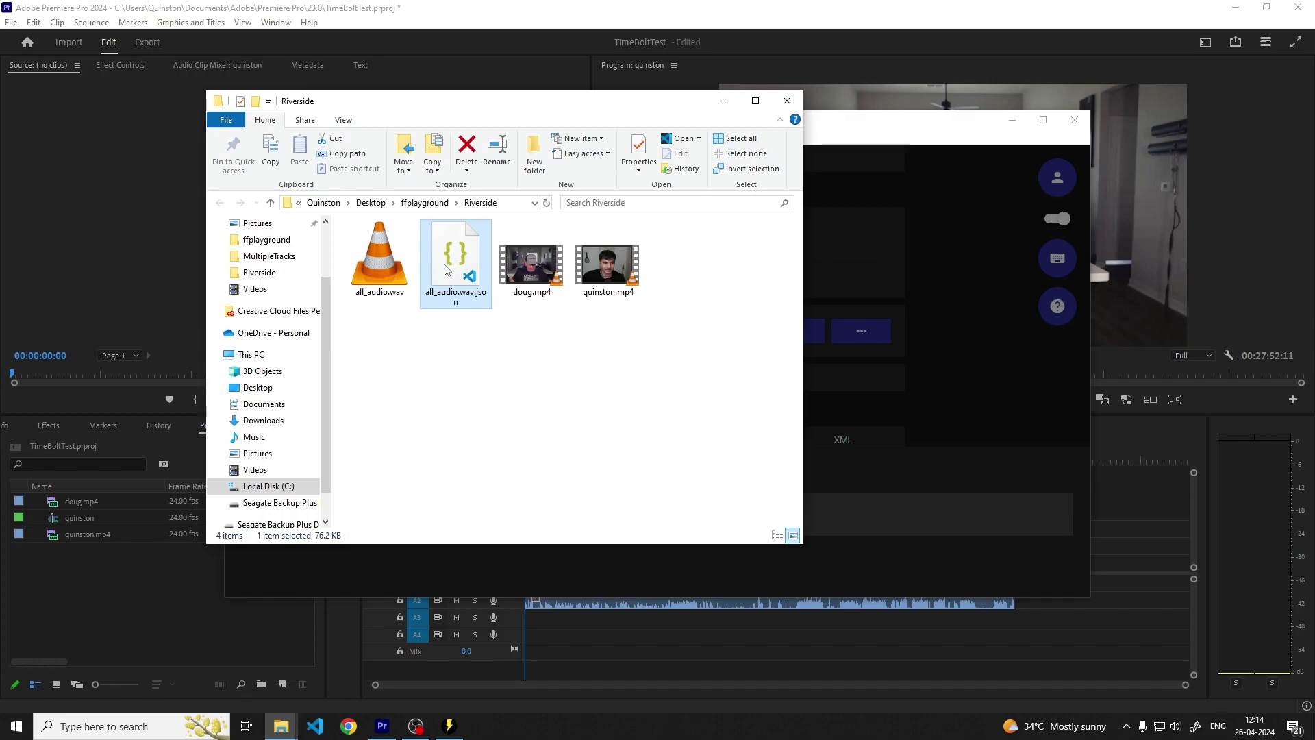
Step: Open and dock the TimeBolt Extension panel, select all sequence clips, and choose Apply JSON File
left_click(175, 625)
left_click(615, 504)
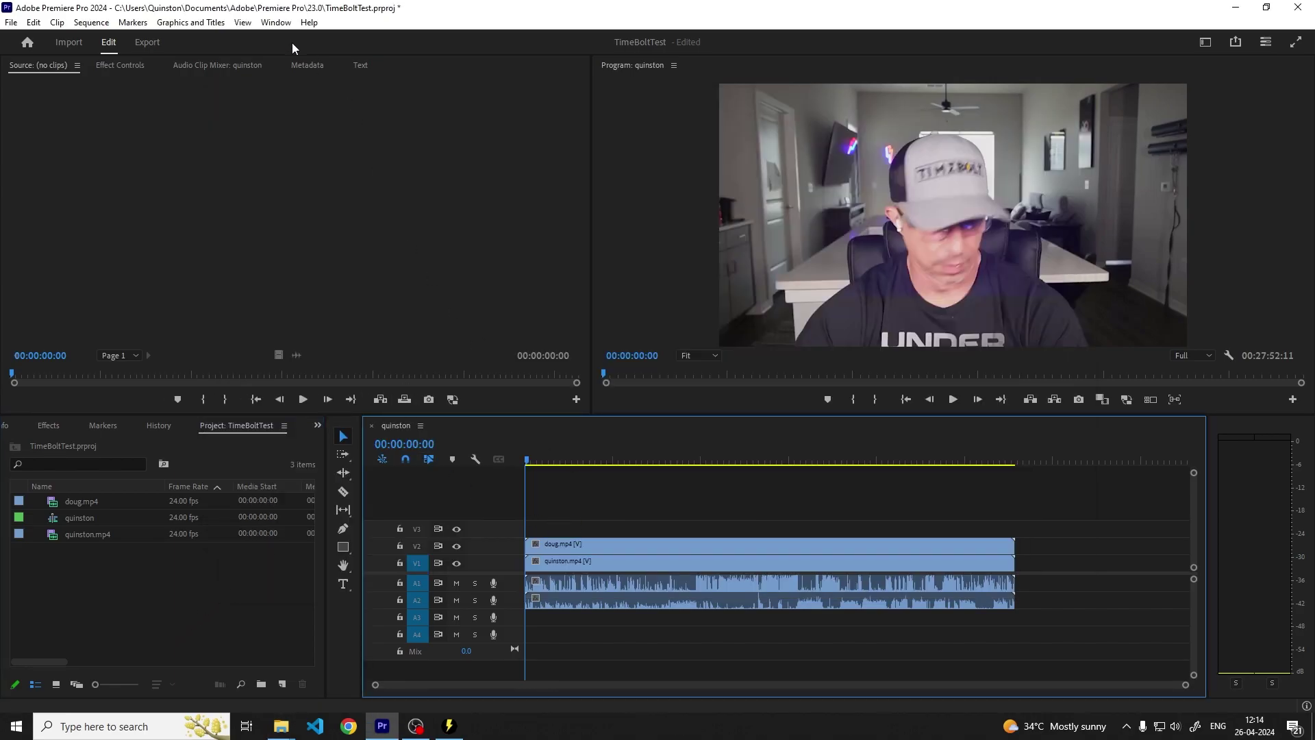
left_click(276, 21)
mouse_move(339, 74)
left_click(500, 74)
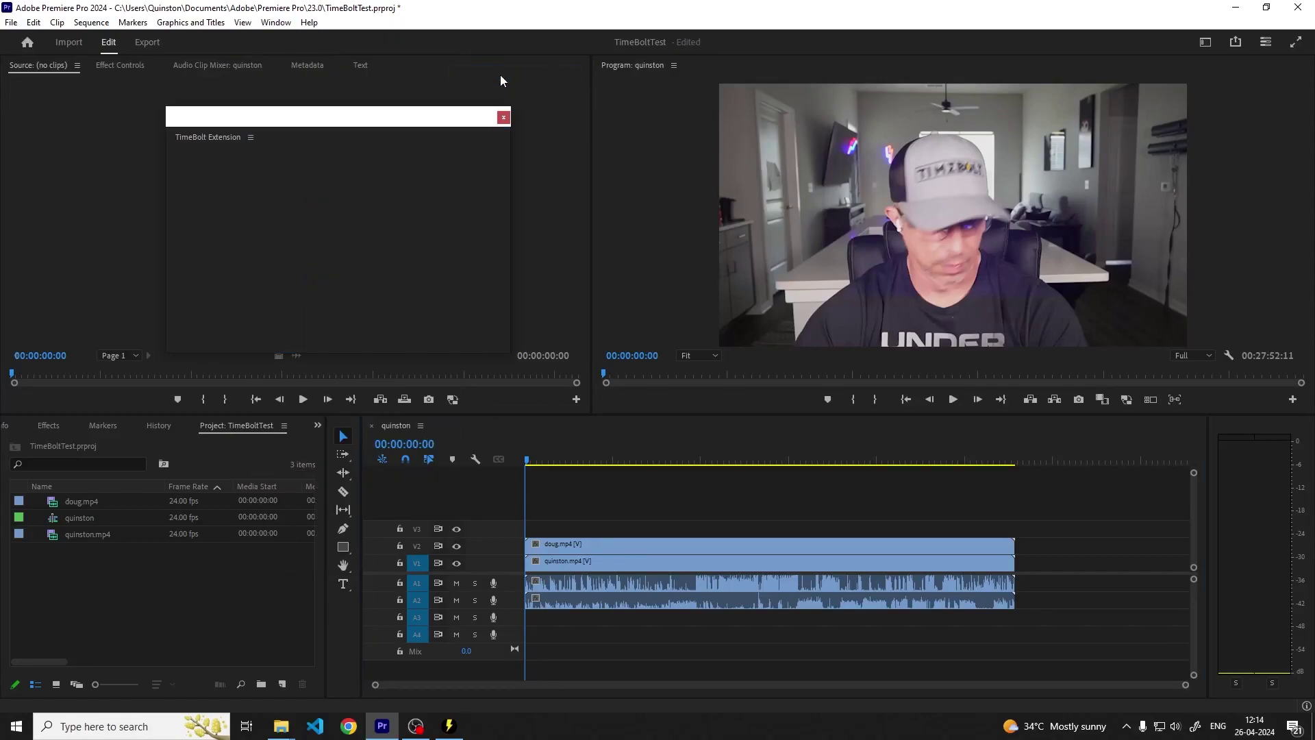
left_click_drag(444, 121, 393, 111)
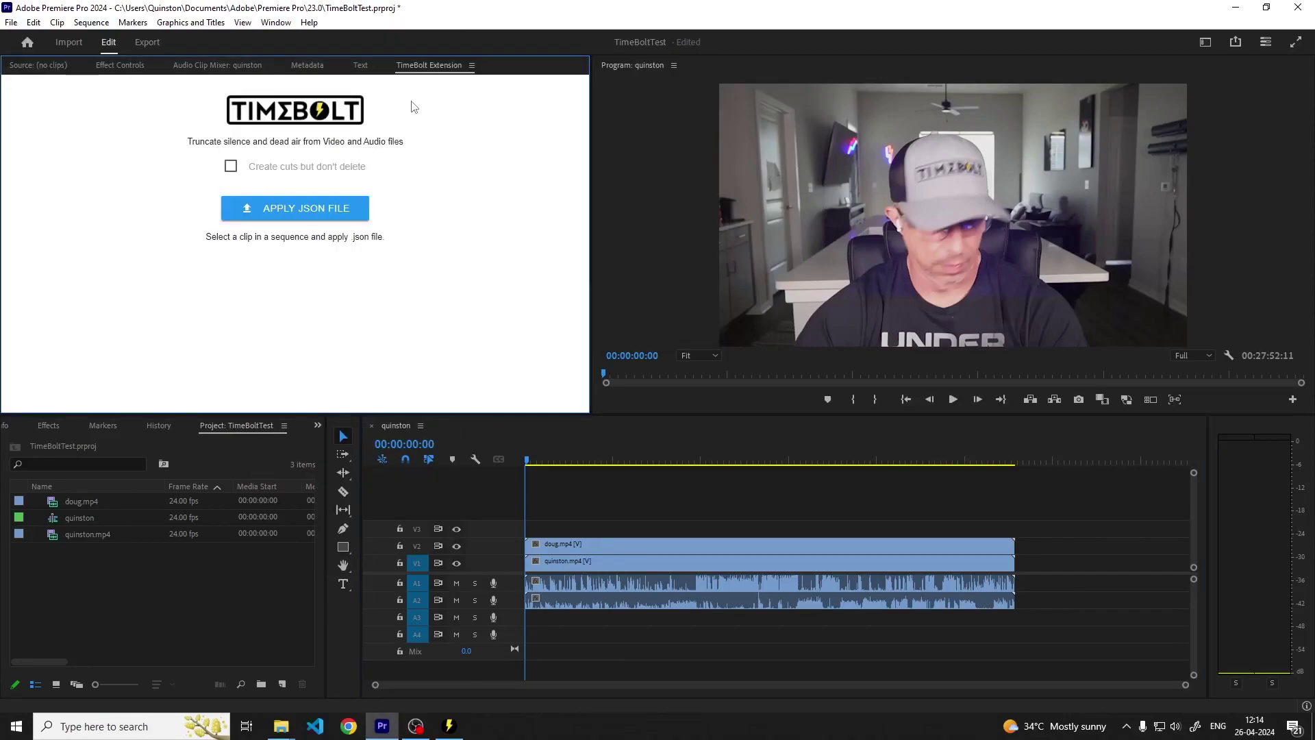
left_click_drag(607, 528, 685, 625)
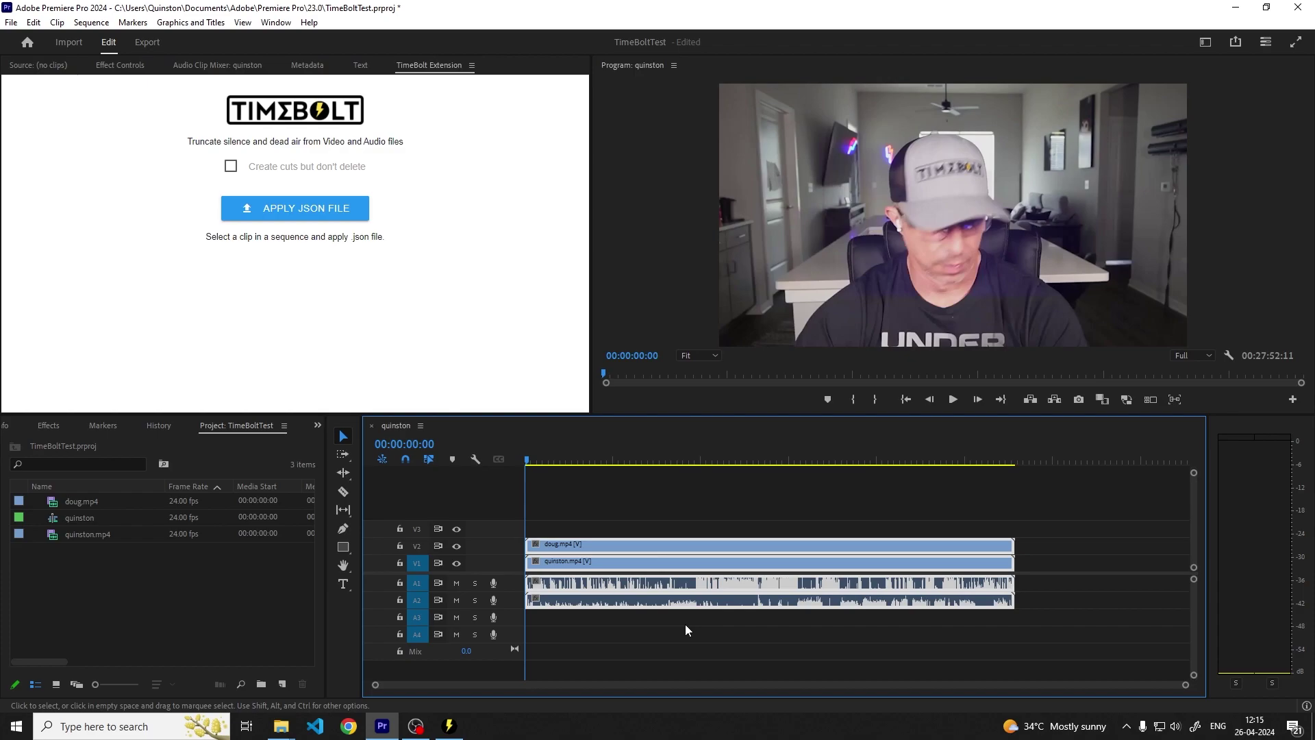
left_click(314, 219)
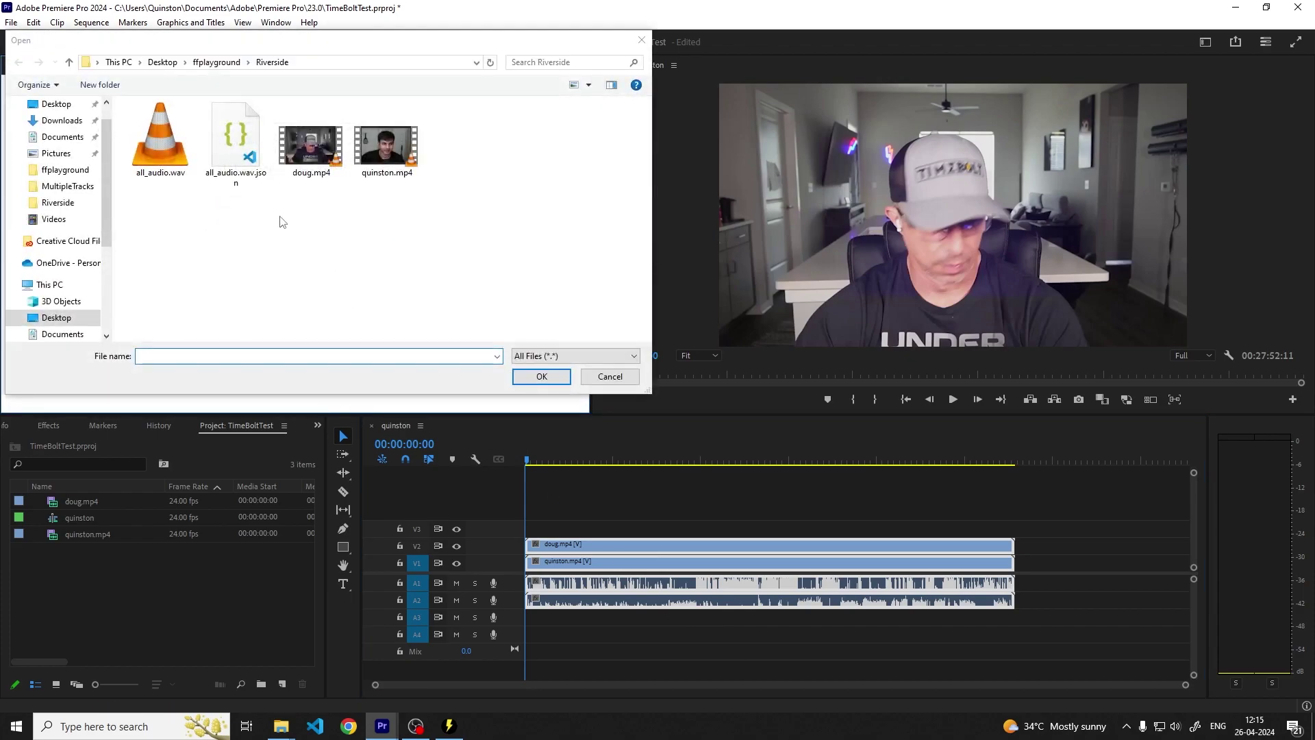
Step: Apply all_audio.wav.json to cut the silences from both camera clips
left_click(235, 147)
left_click(534, 383)
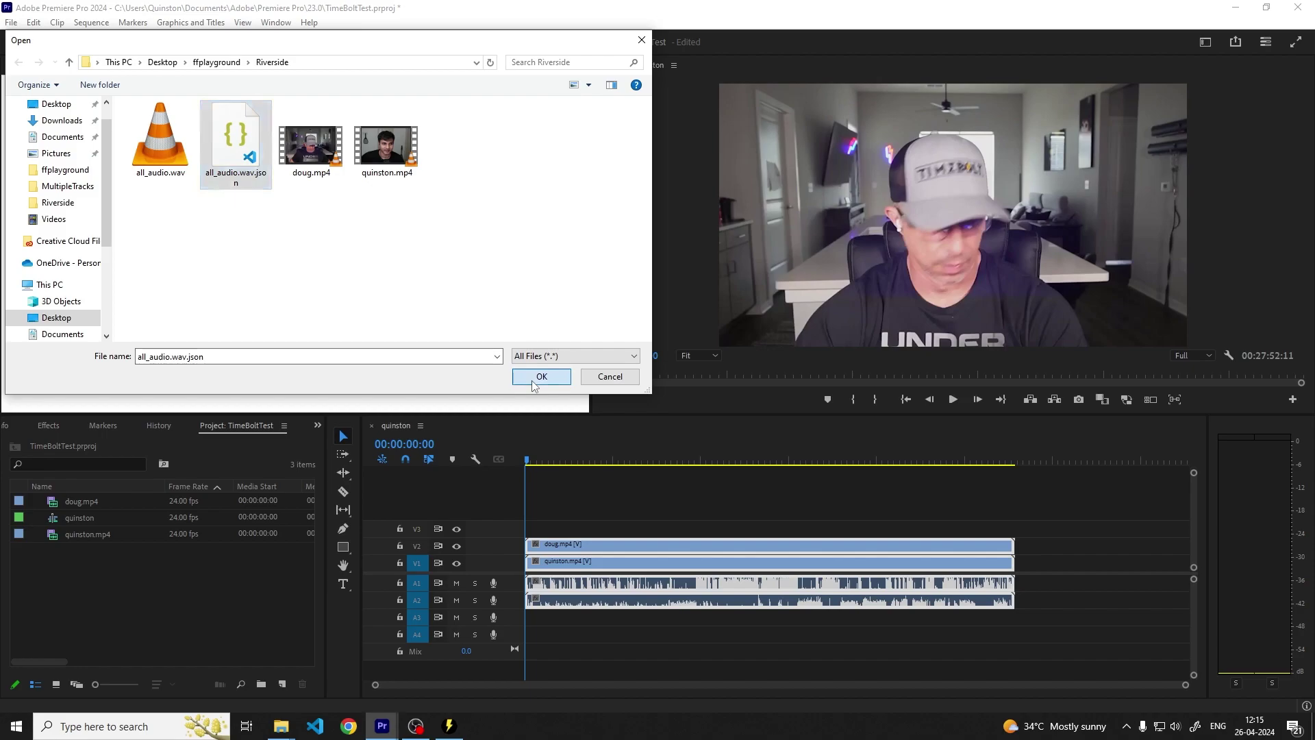
left_click(535, 381)
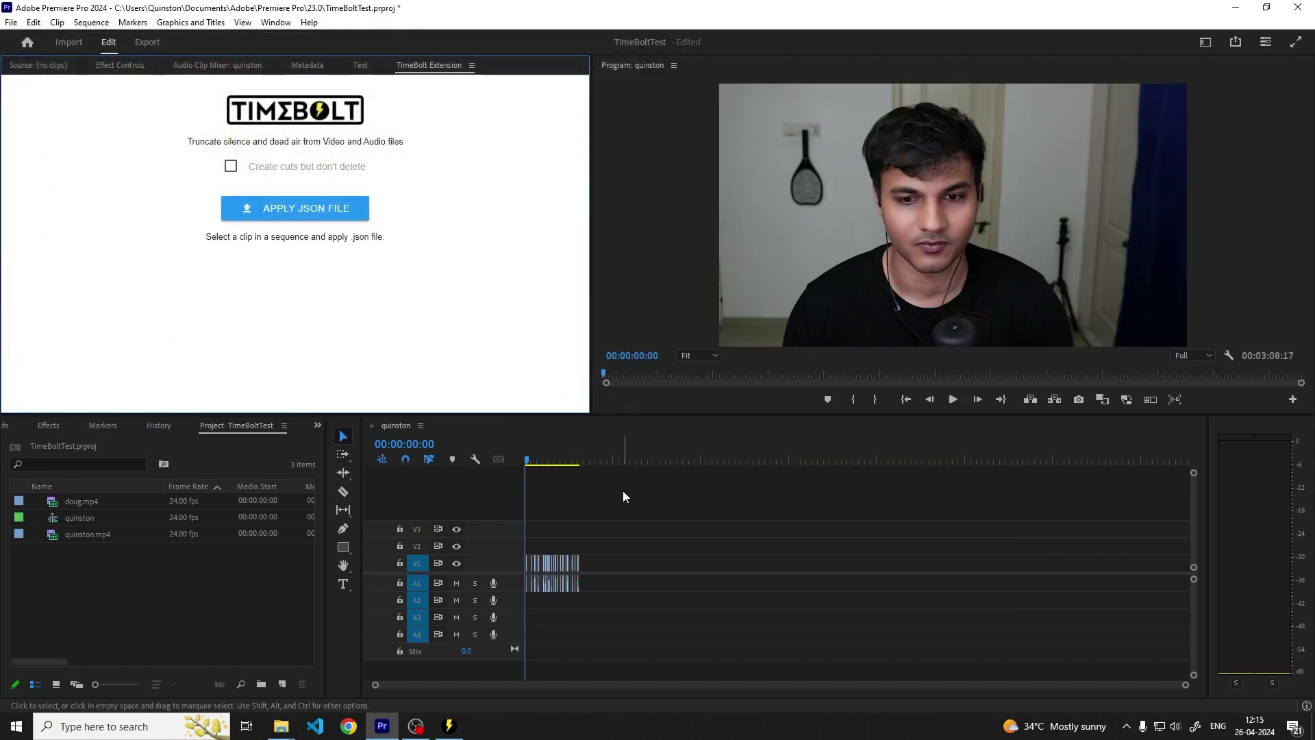
Step: Resize the timeline and program monitor, then select all resulting clip fragments
left_click_drag(548, 415, 528, 305)
left_click_drag(519, 482, 520, 481)
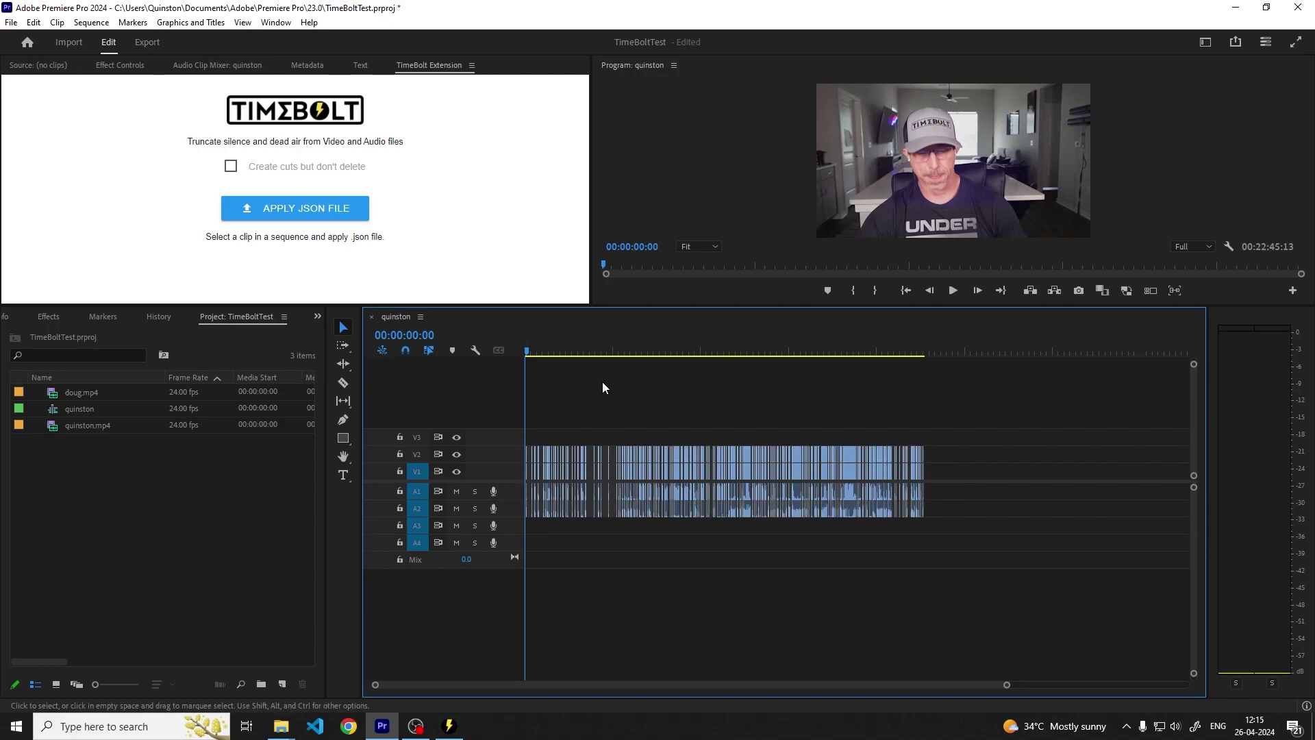
left_click_drag(616, 305, 605, 398)
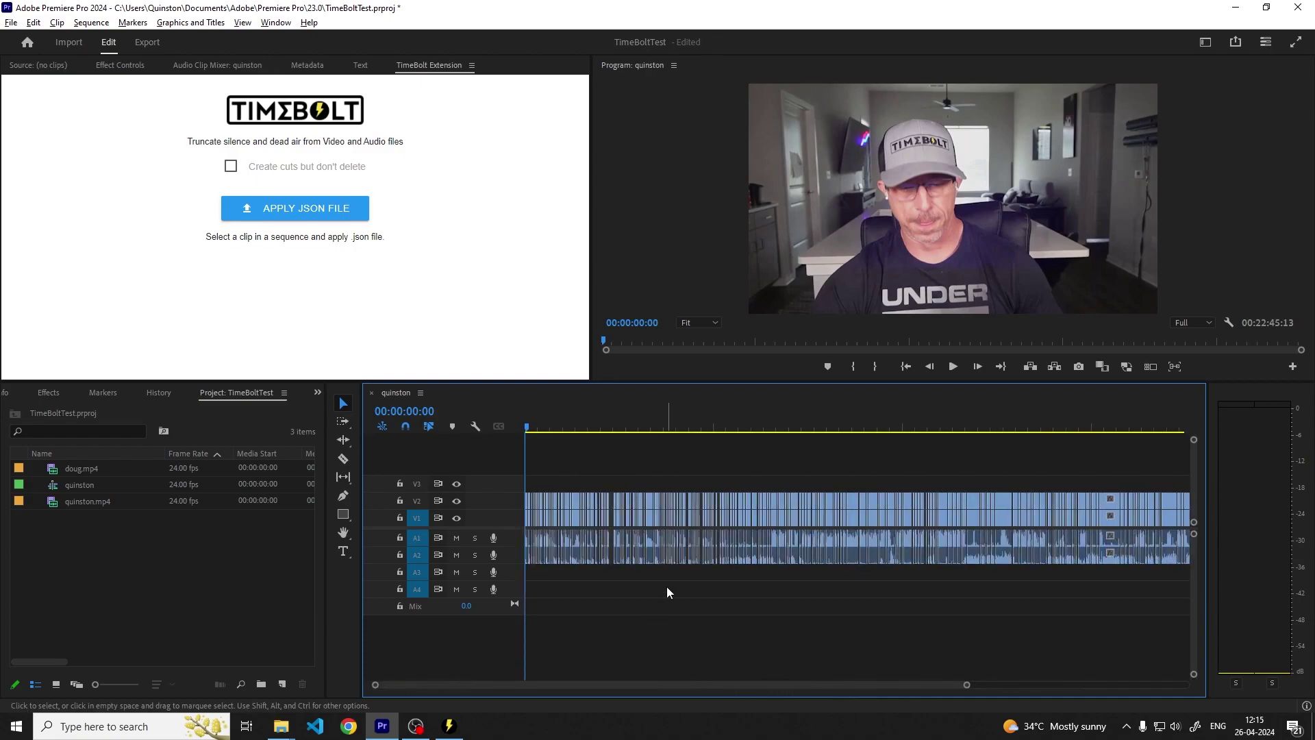
left_click_drag(1157, 480, 515, 601)
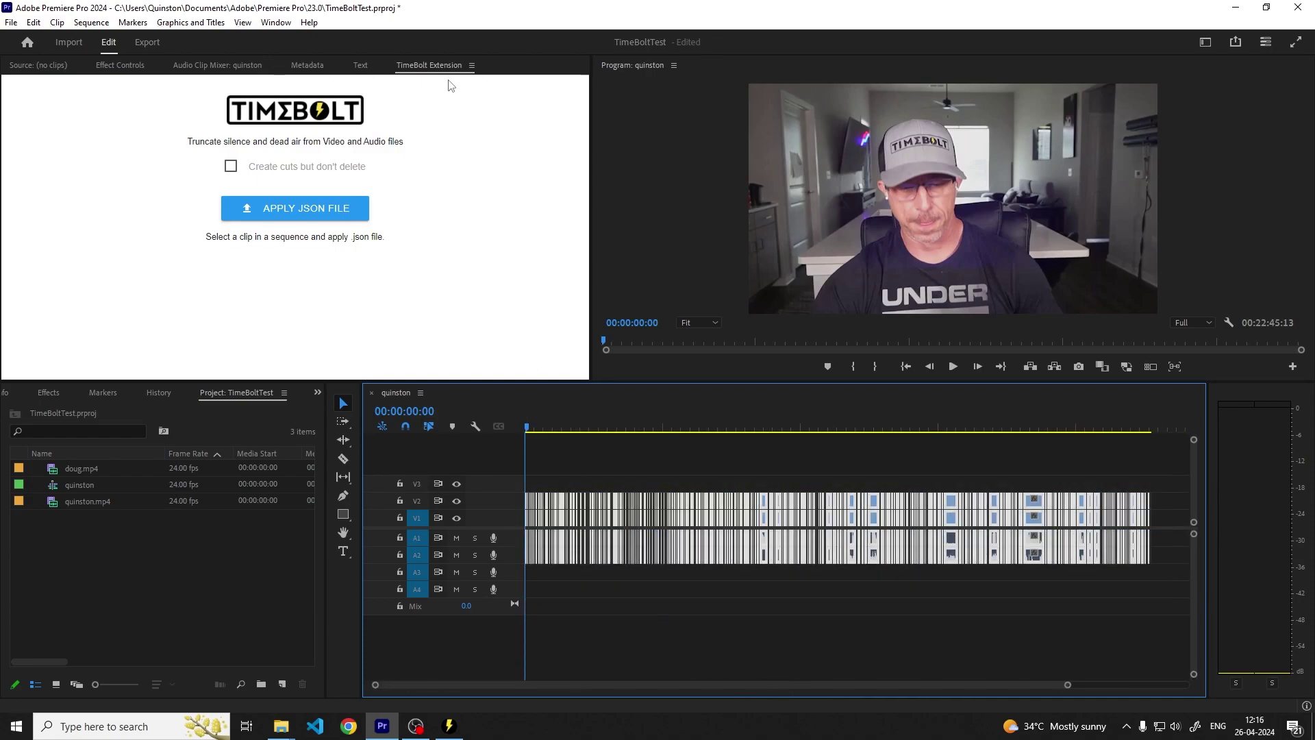
Step: Unlink the fragments' video from audio and nest the V1 video fragments as 'Mult-cam Seq'
right_click(628, 526)
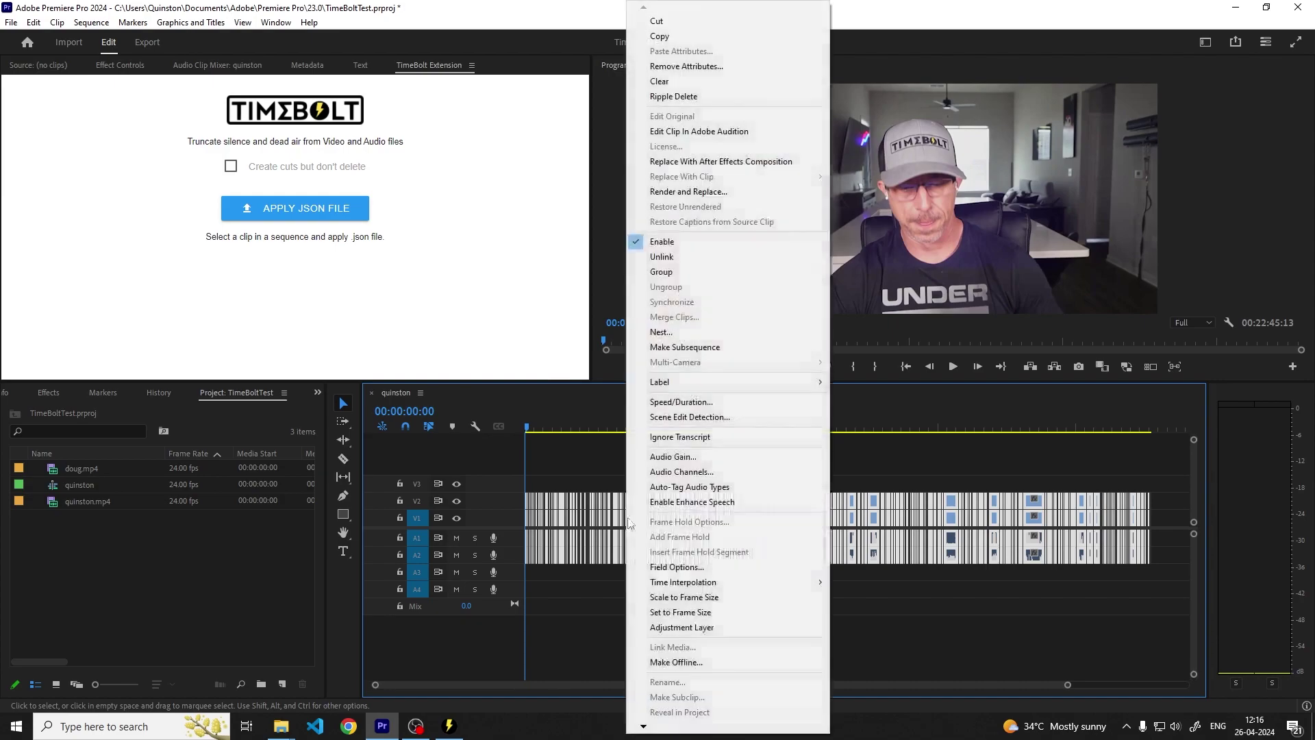
left_click(700, 260)
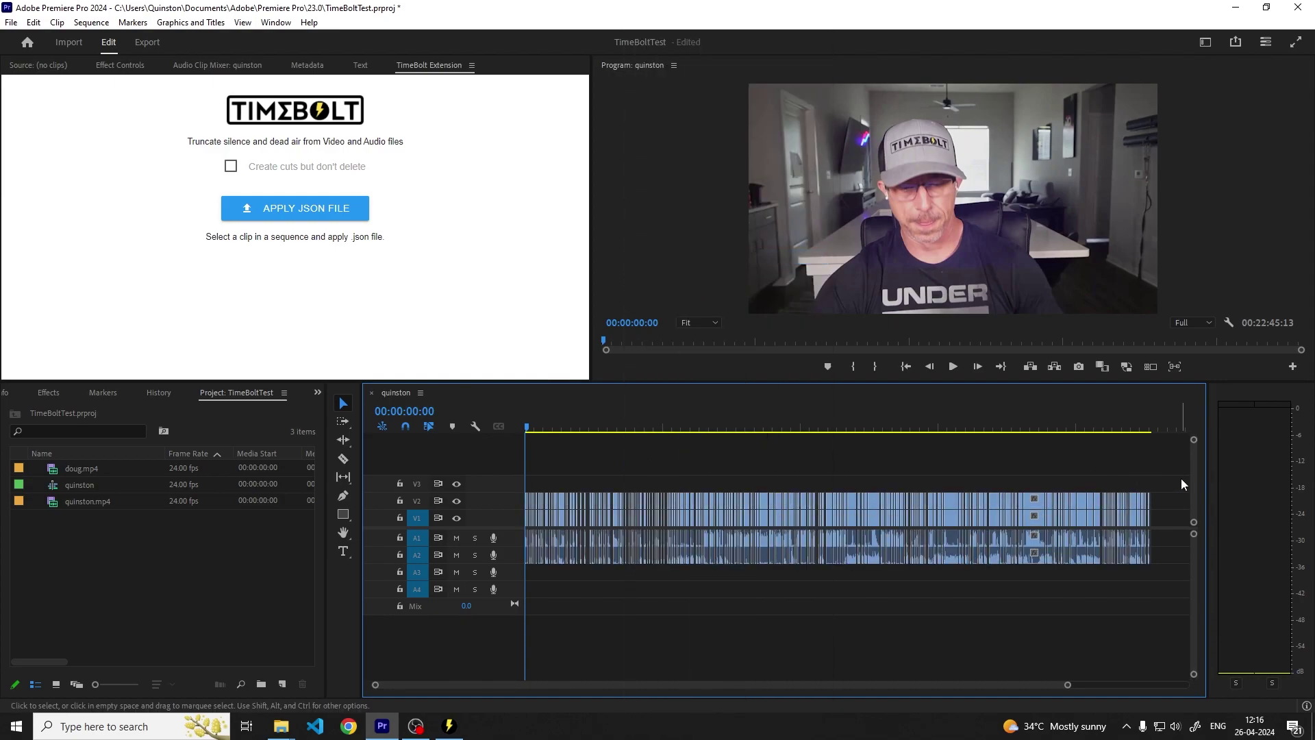
left_click_drag(1162, 482, 507, 524)
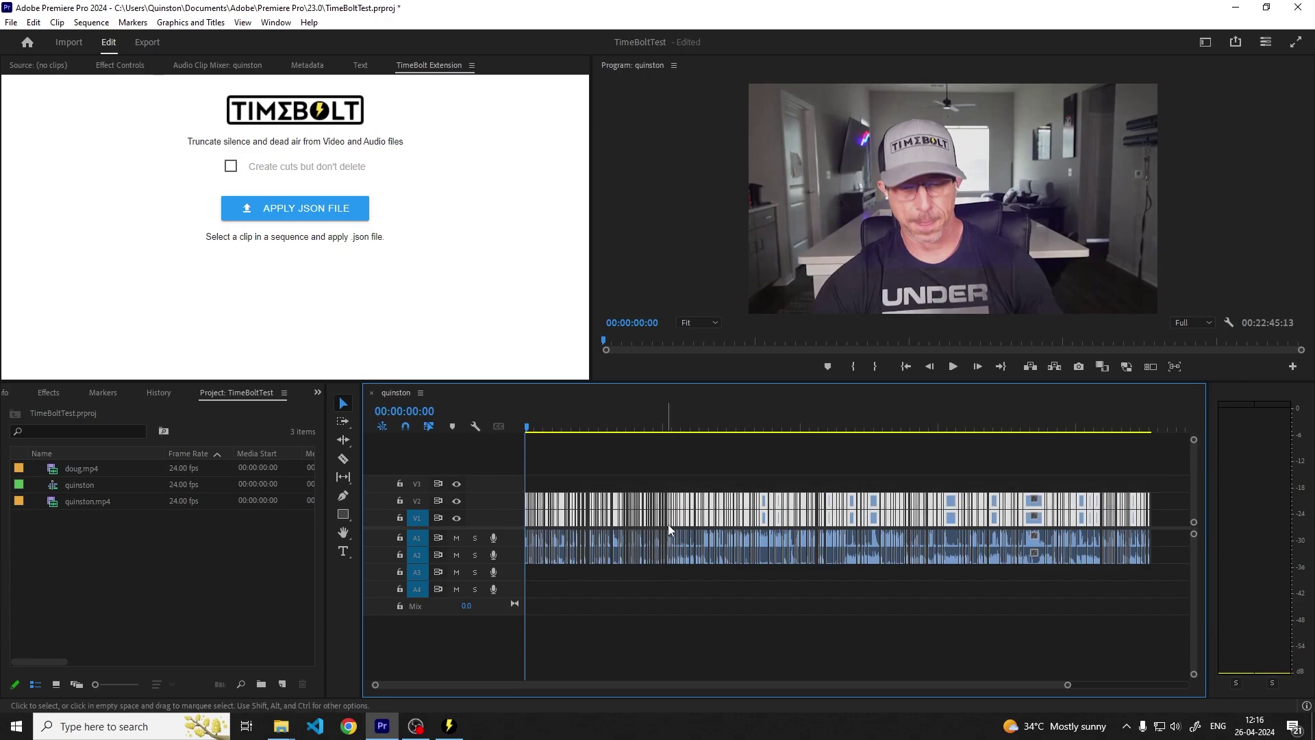
right_click(757, 525)
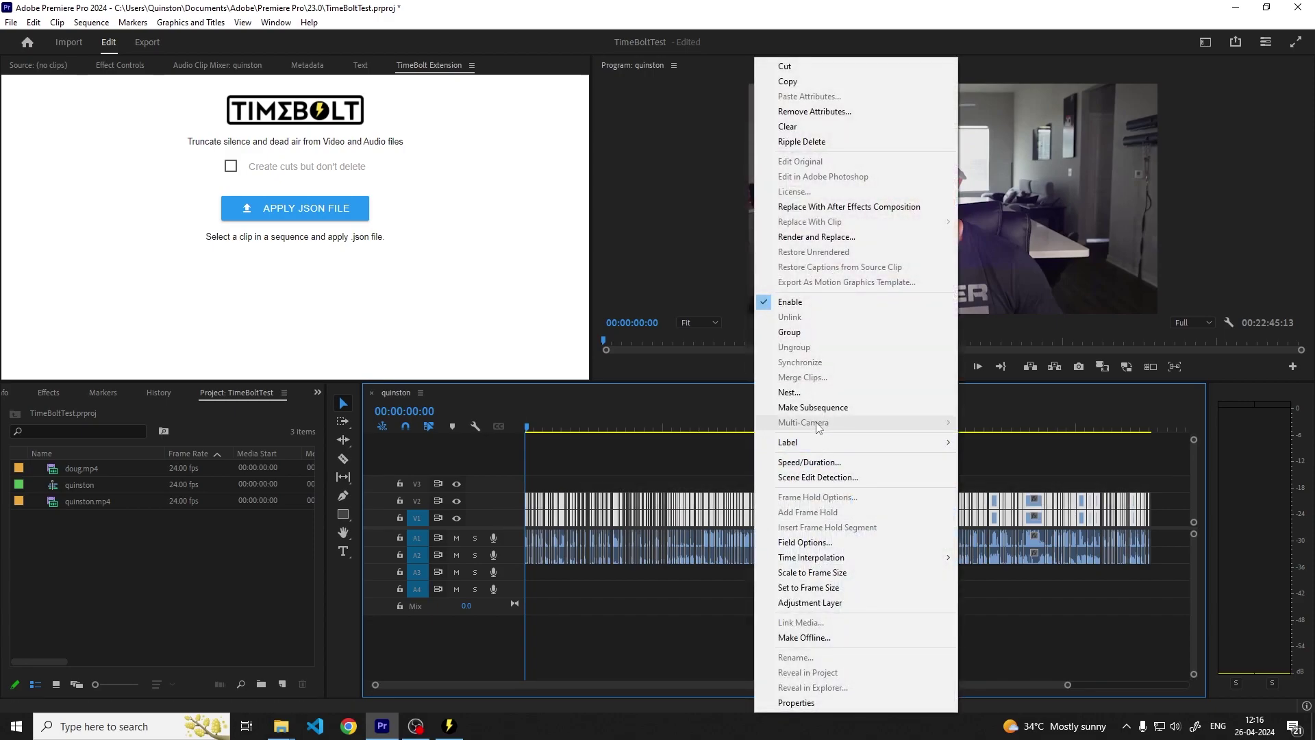
left_click(813, 393)
type("Mult-cam Sequ")
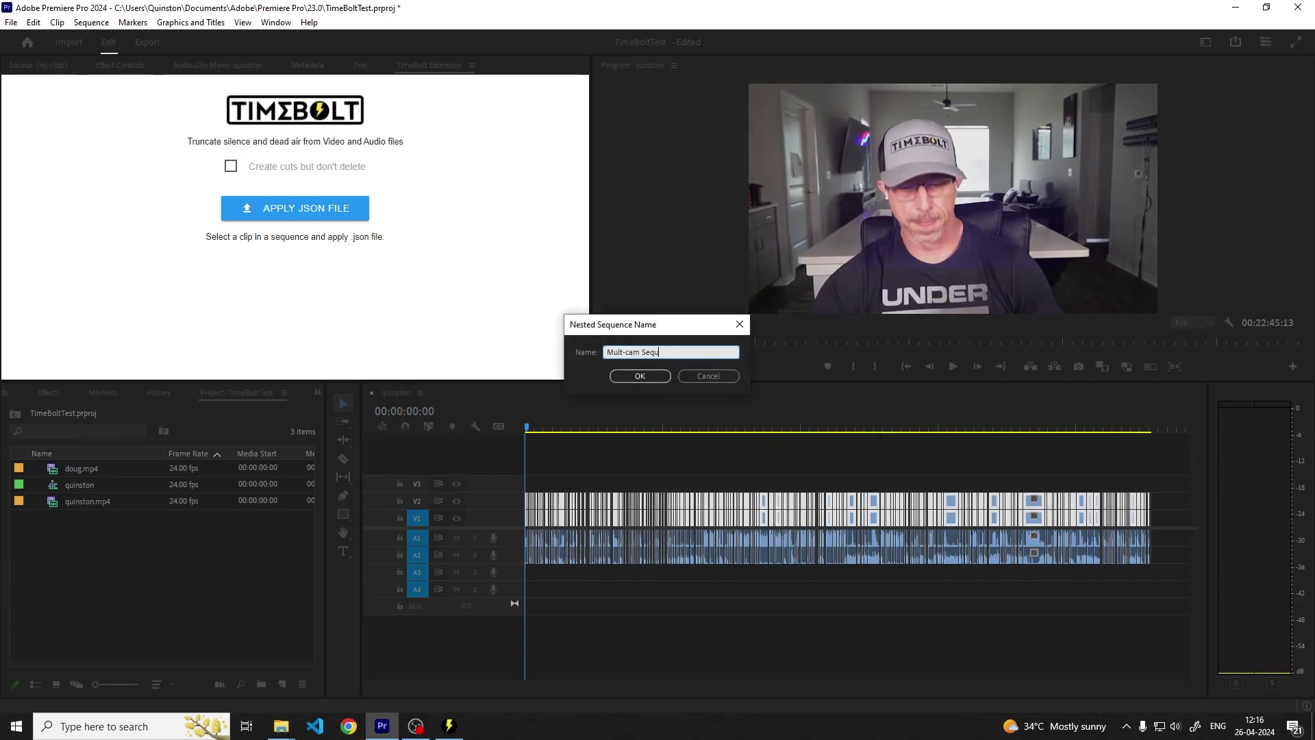
key("Return")
Step: Enable Multi-Camera on the nested clip and bring up the TimeBolt Extension panel menu
right_click(736, 521)
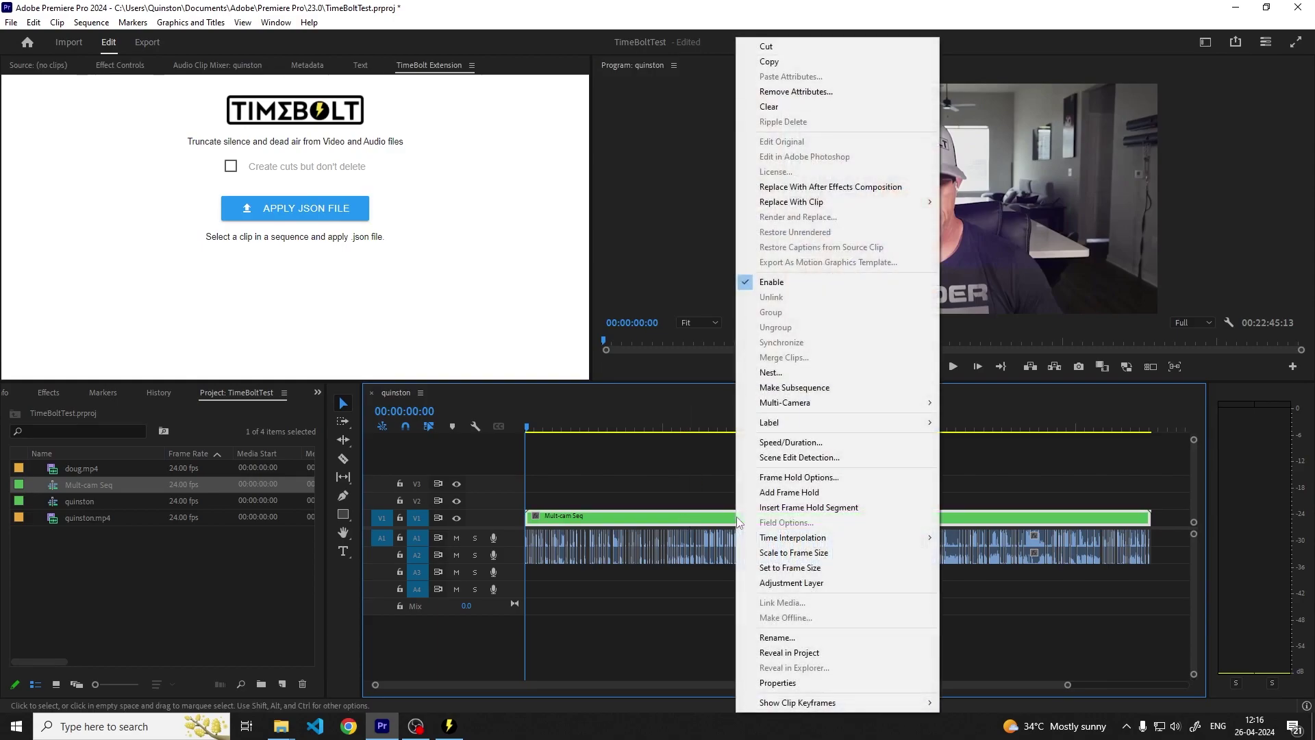
mouse_move(845, 409)
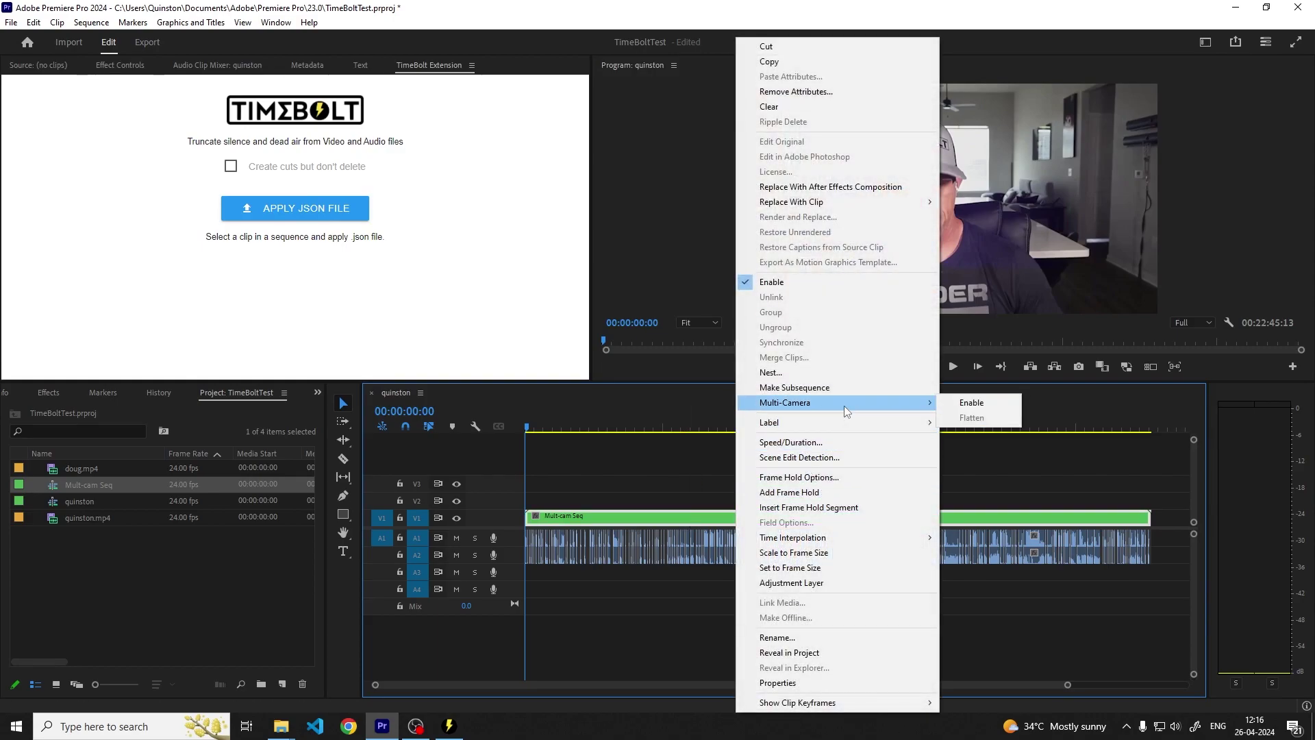
left_click(972, 404)
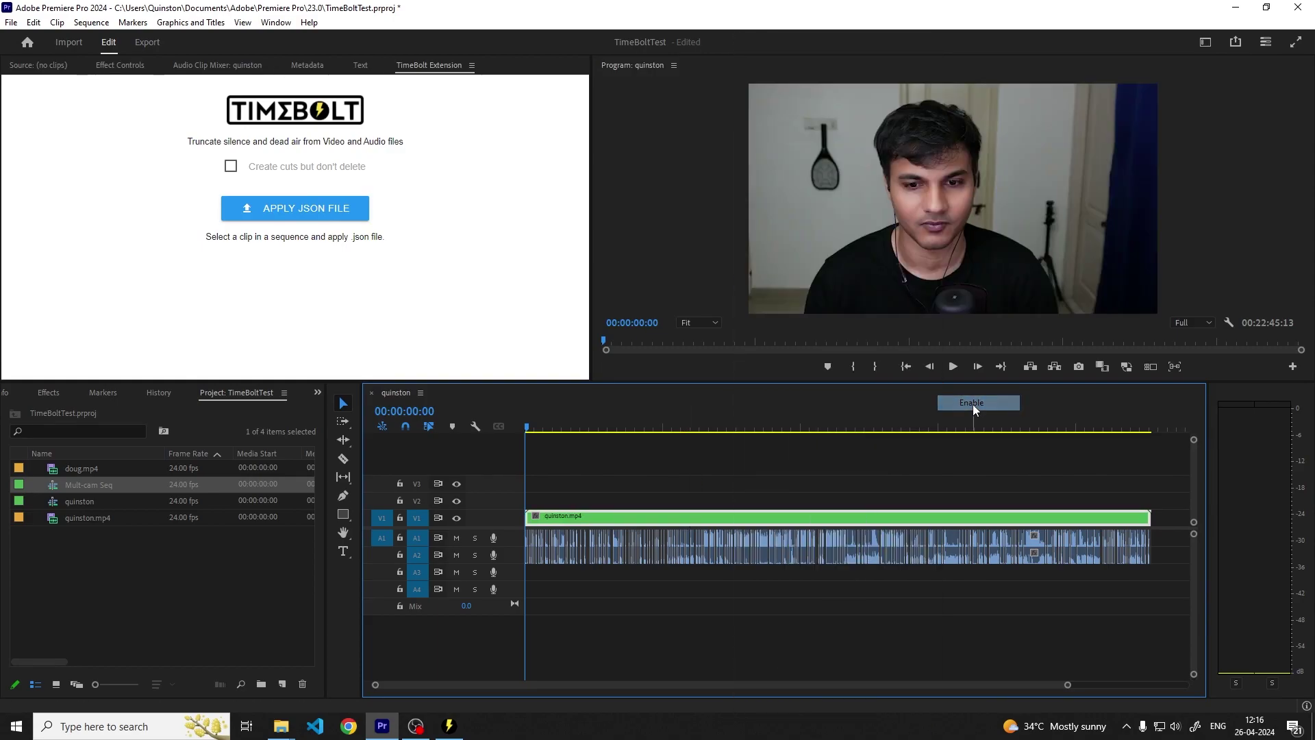
left_click(805, 471)
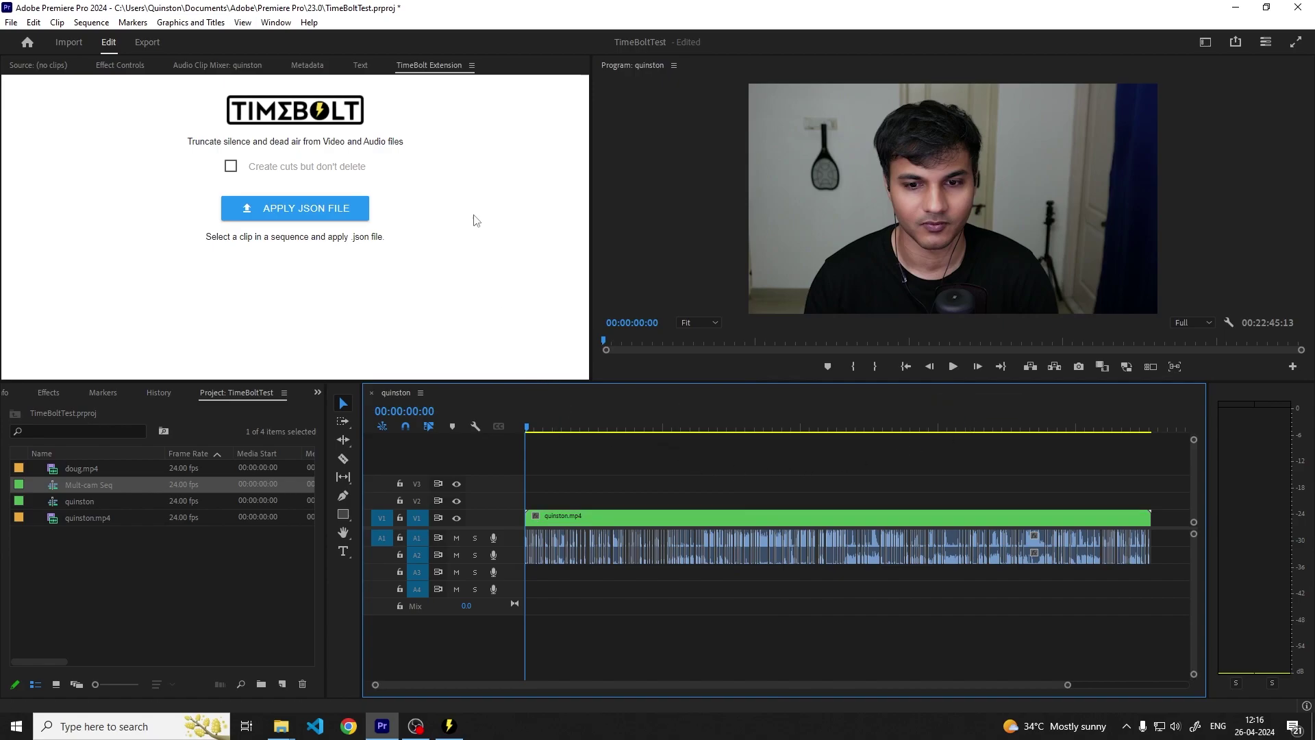
left_click(471, 65)
Step: Close the TimeBolt extension, restore the Source panel, and focus the timeline at the start
left_click(473, 76)
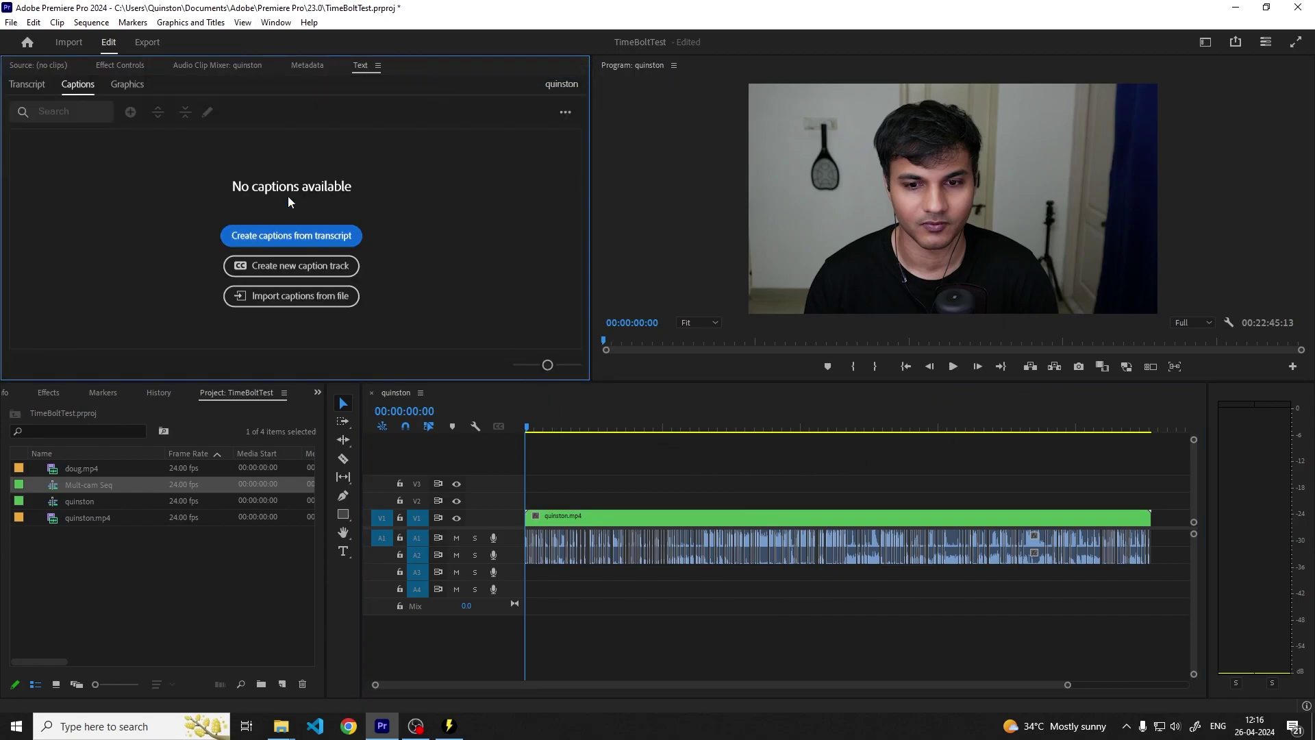
left_click(39, 65)
left_click(102, 64)
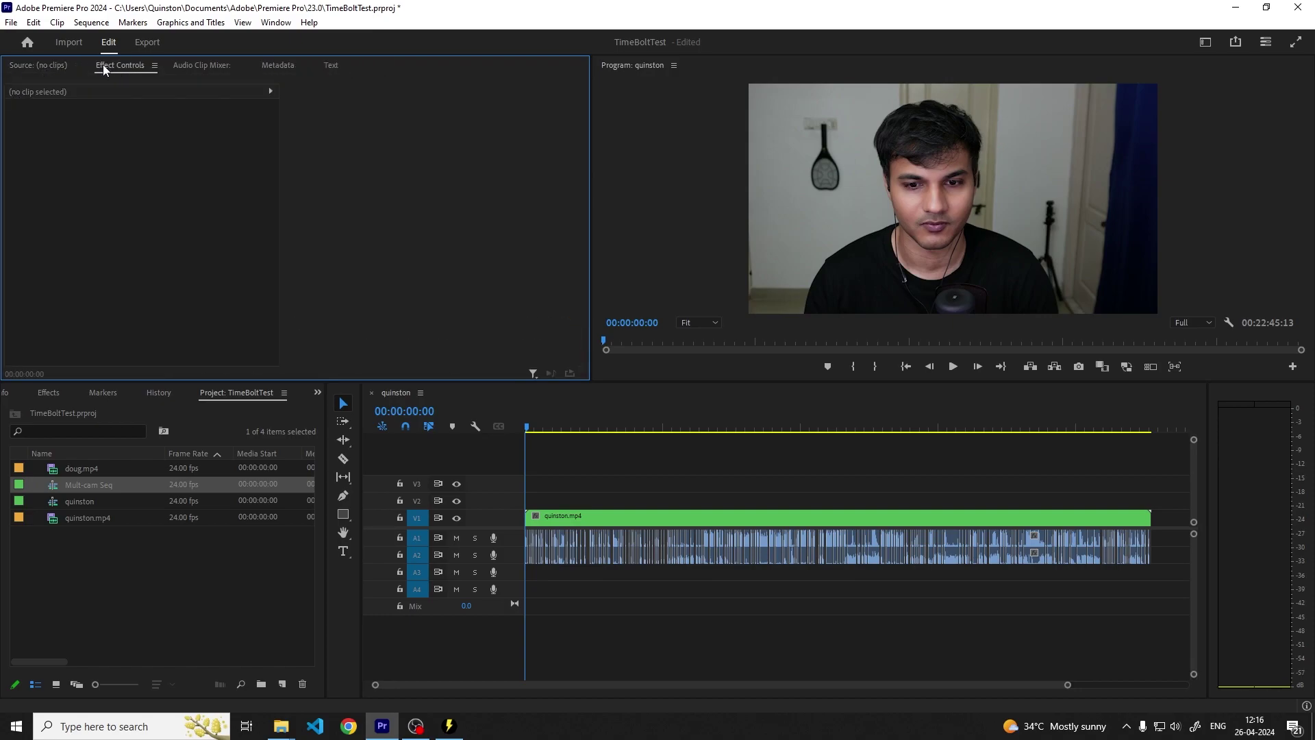
left_click(61, 64)
left_click(610, 441)
left_click(665, 474)
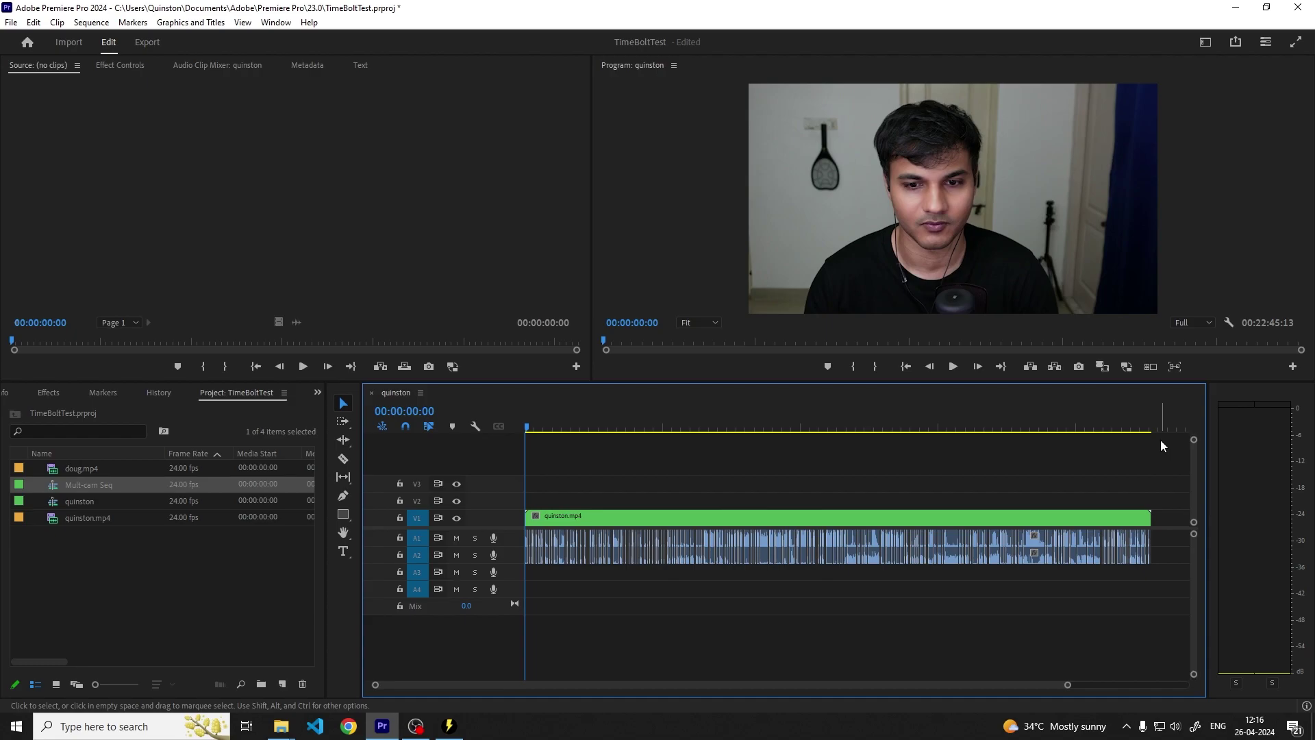
Step: Add the Toggle Multi-Camera View button to the Program monitor and switch it on
left_click(1292, 367)
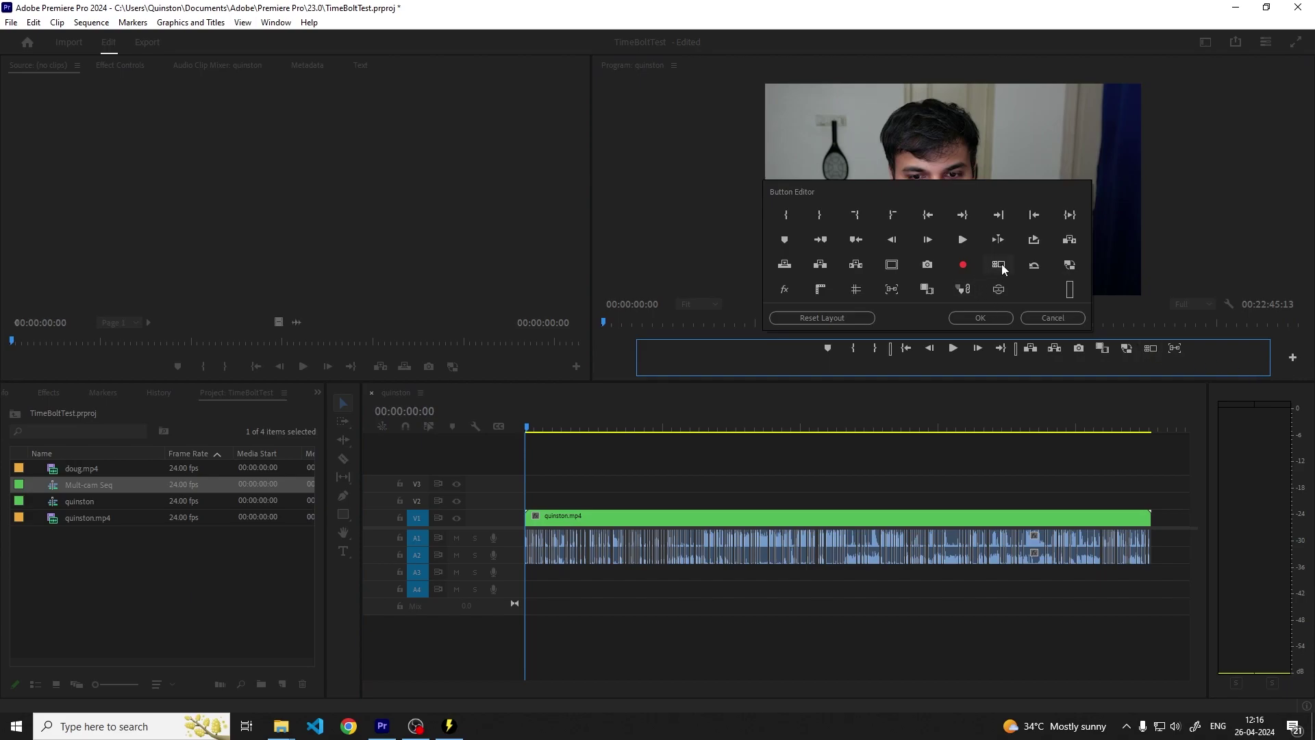
left_click_drag(1152, 352, 1158, 356)
left_click(978, 319)
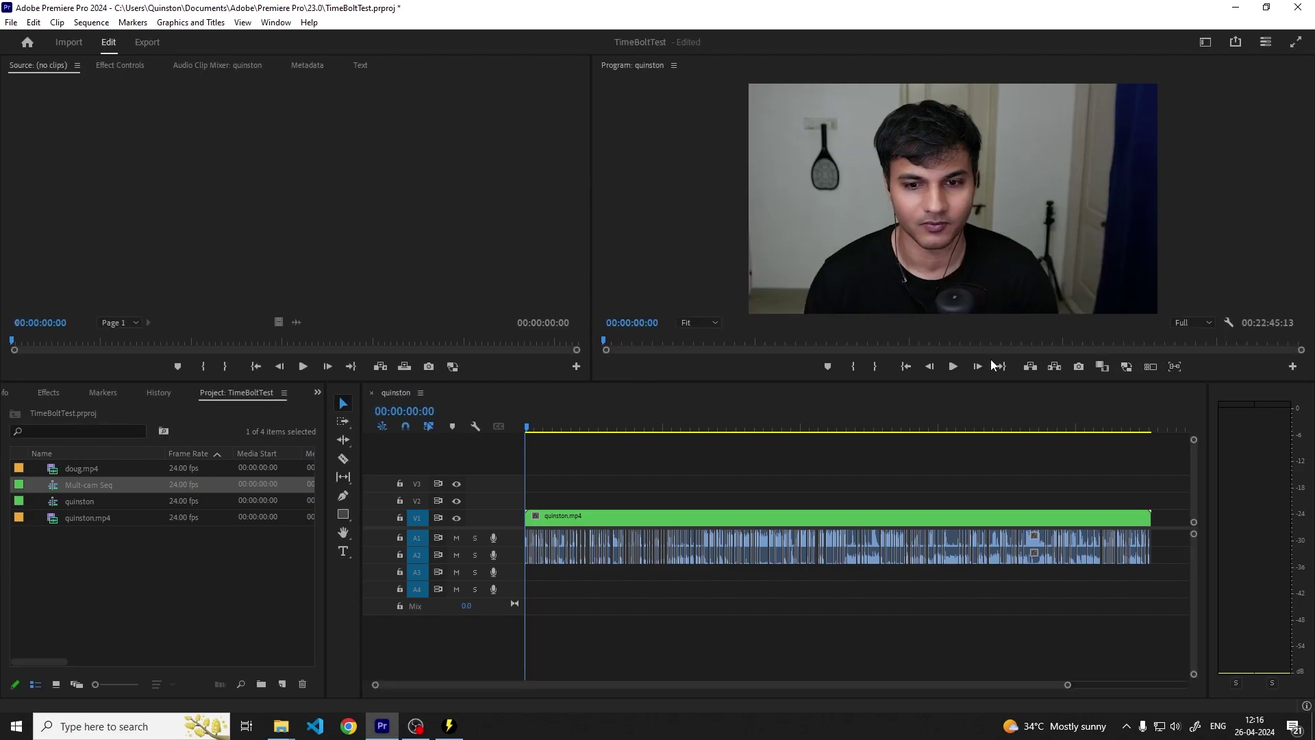
left_click(1156, 367)
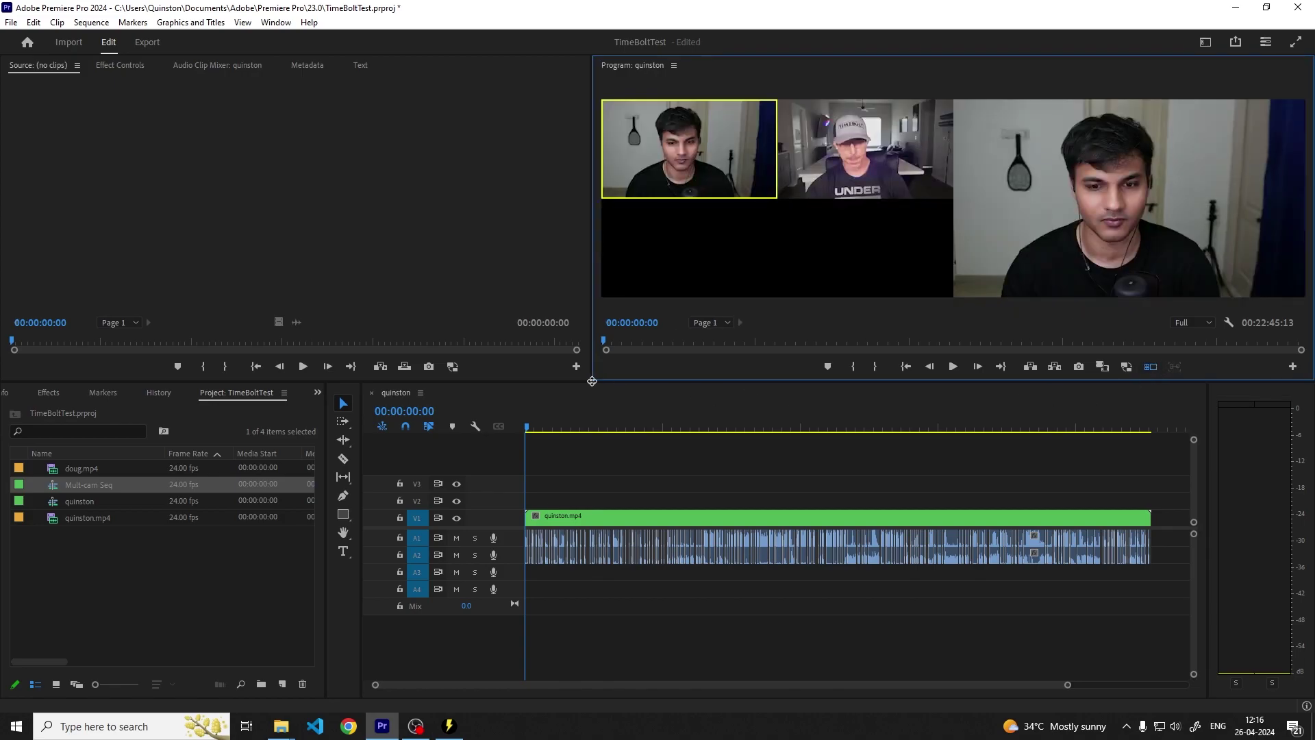
Step: Enlarge the Program monitor, expand audio track A2, and zoom the timeline into the cut fragments
left_click_drag(591, 381, 443, 416)
left_click_drag(512, 562, 516, 611)
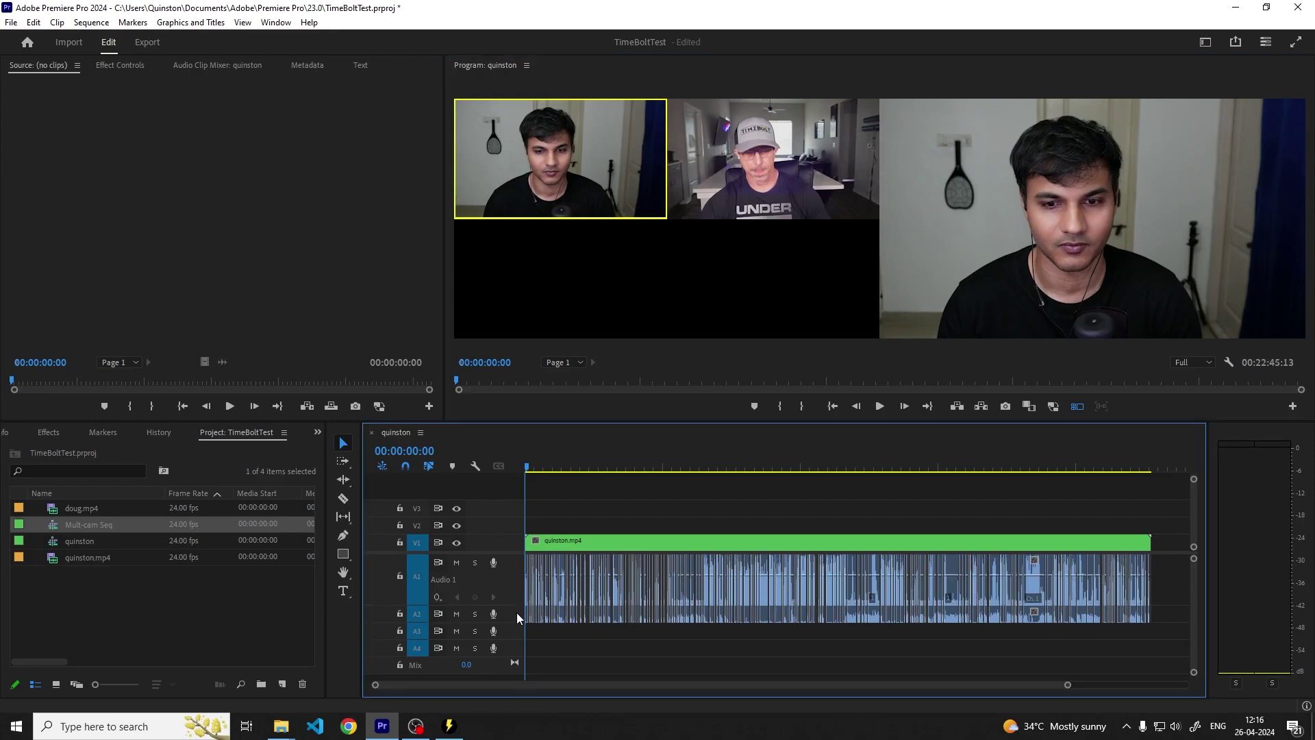
double_click(516, 612)
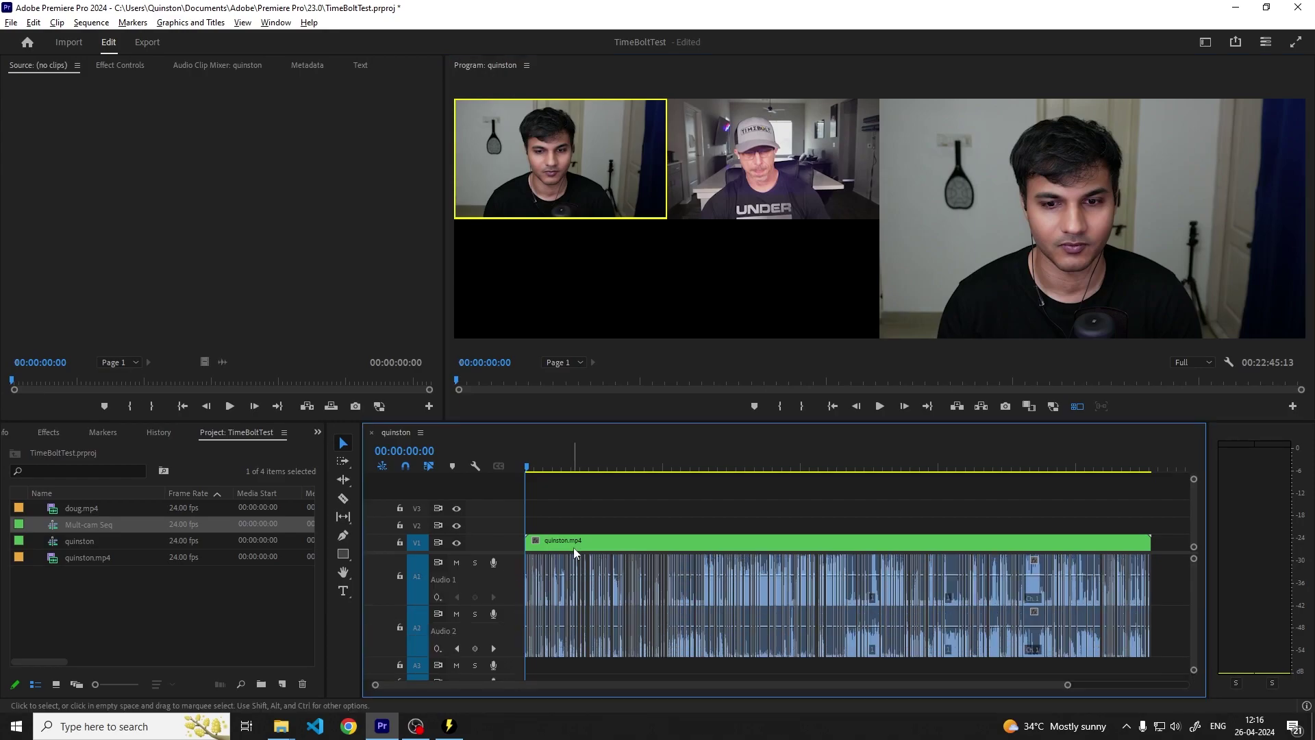
scroll(573, 548, "up", 5)
scroll(564, 558, "up", 3)
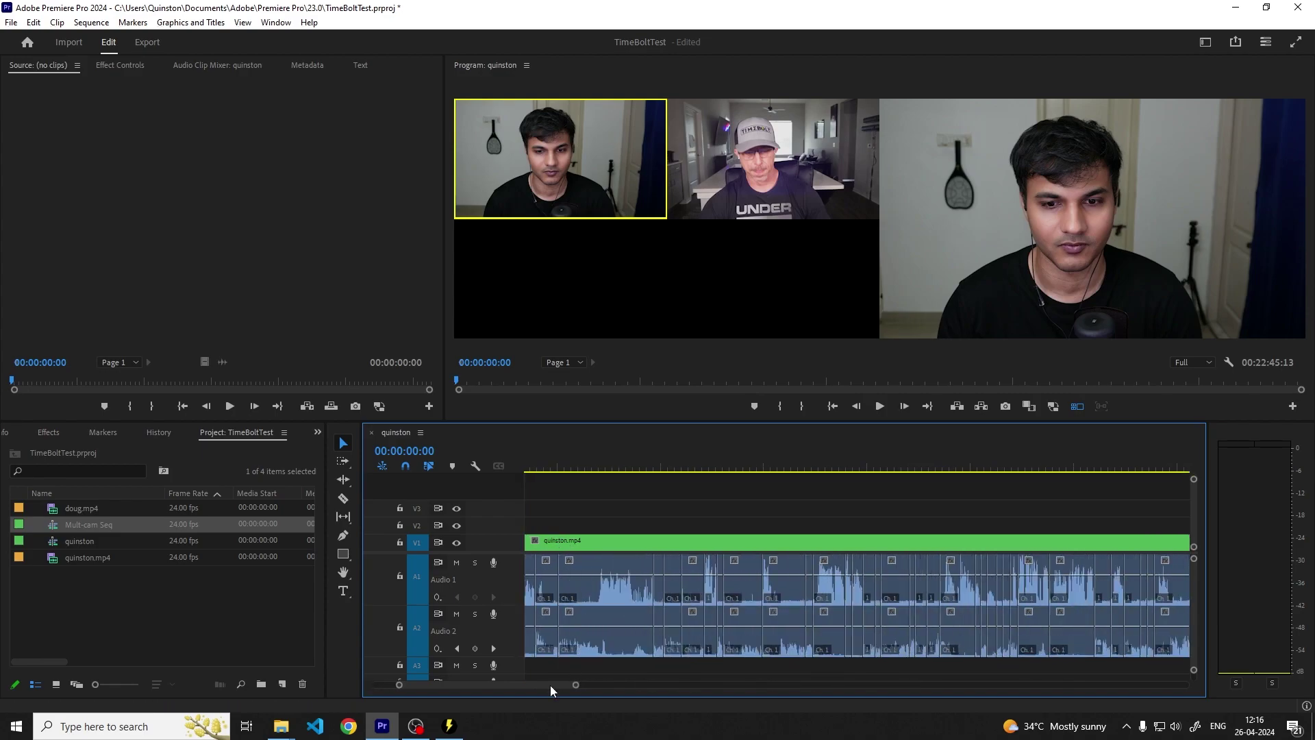
left_click_drag(550, 685, 446, 684)
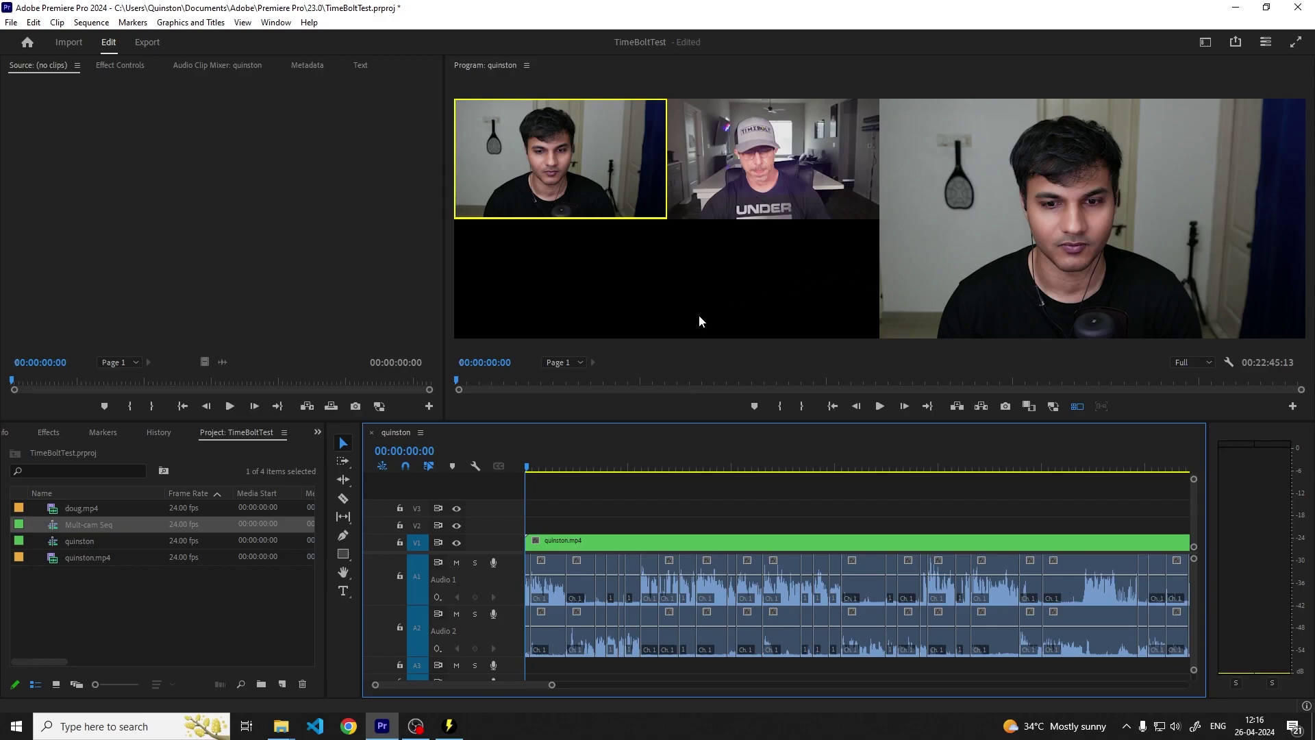
Step: Play the sequence, alternating between the cap-wearing speaker's and the first speaker's cameras as each talks
key("space")
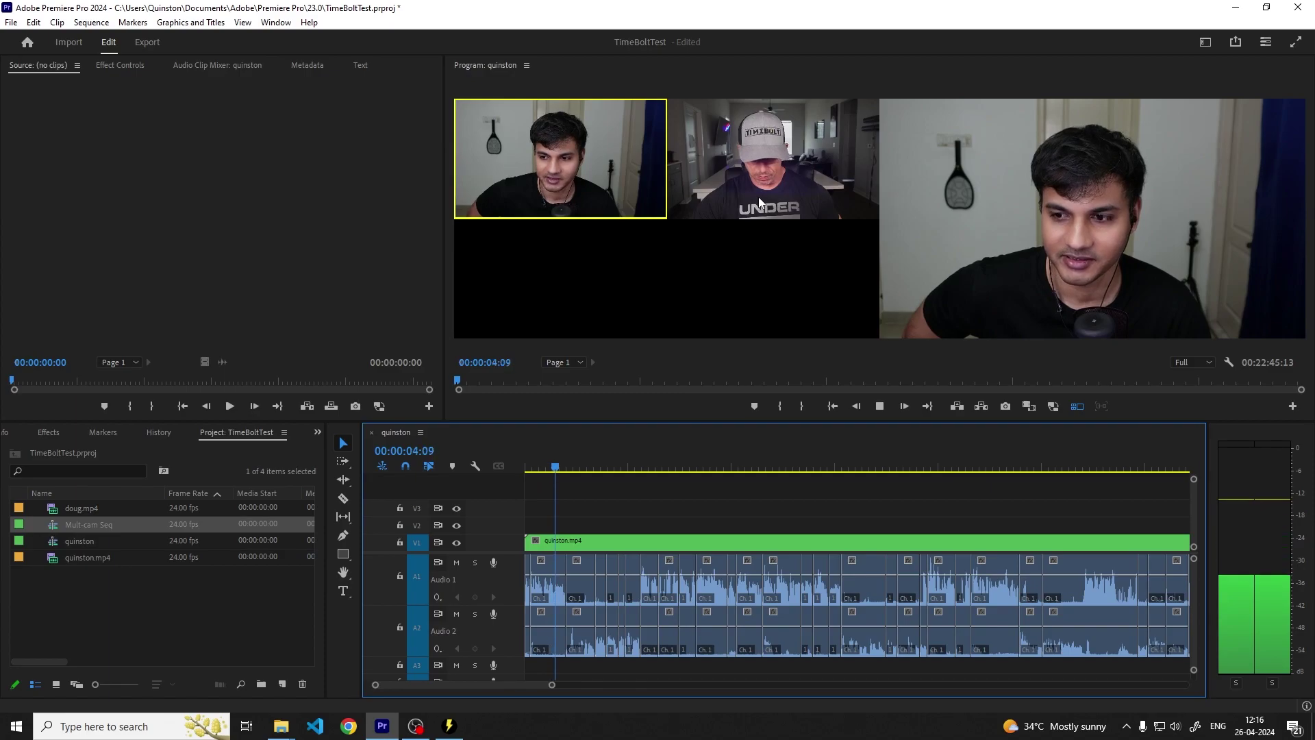
left_click(758, 196)
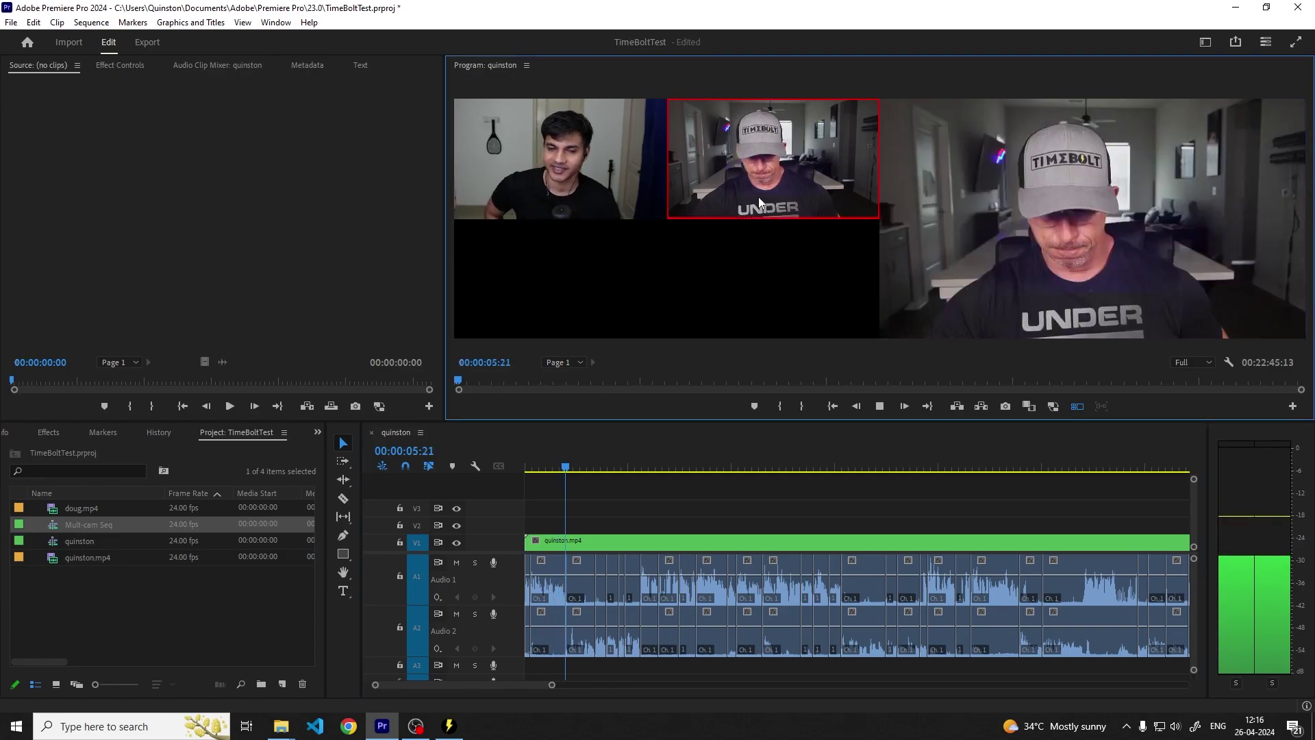
left_click(633, 177)
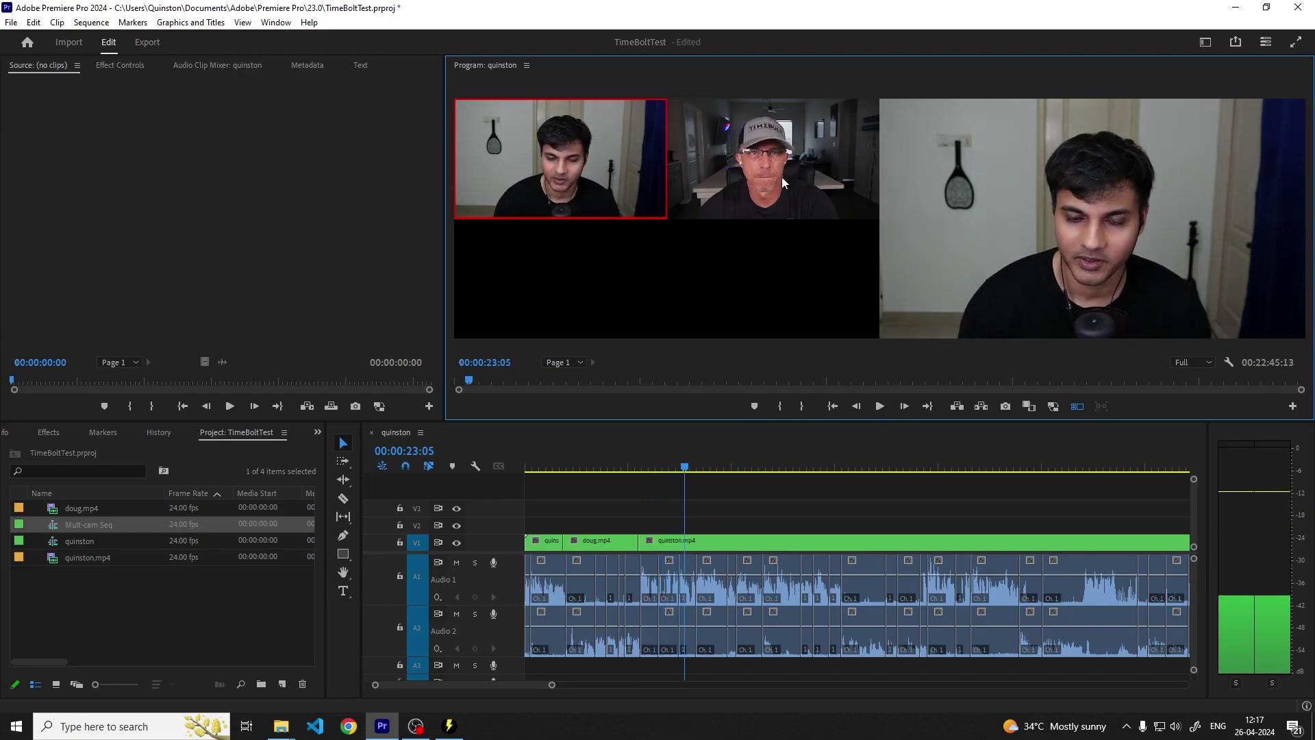
left_click_drag(813, 467, 831, 469)
key("space")
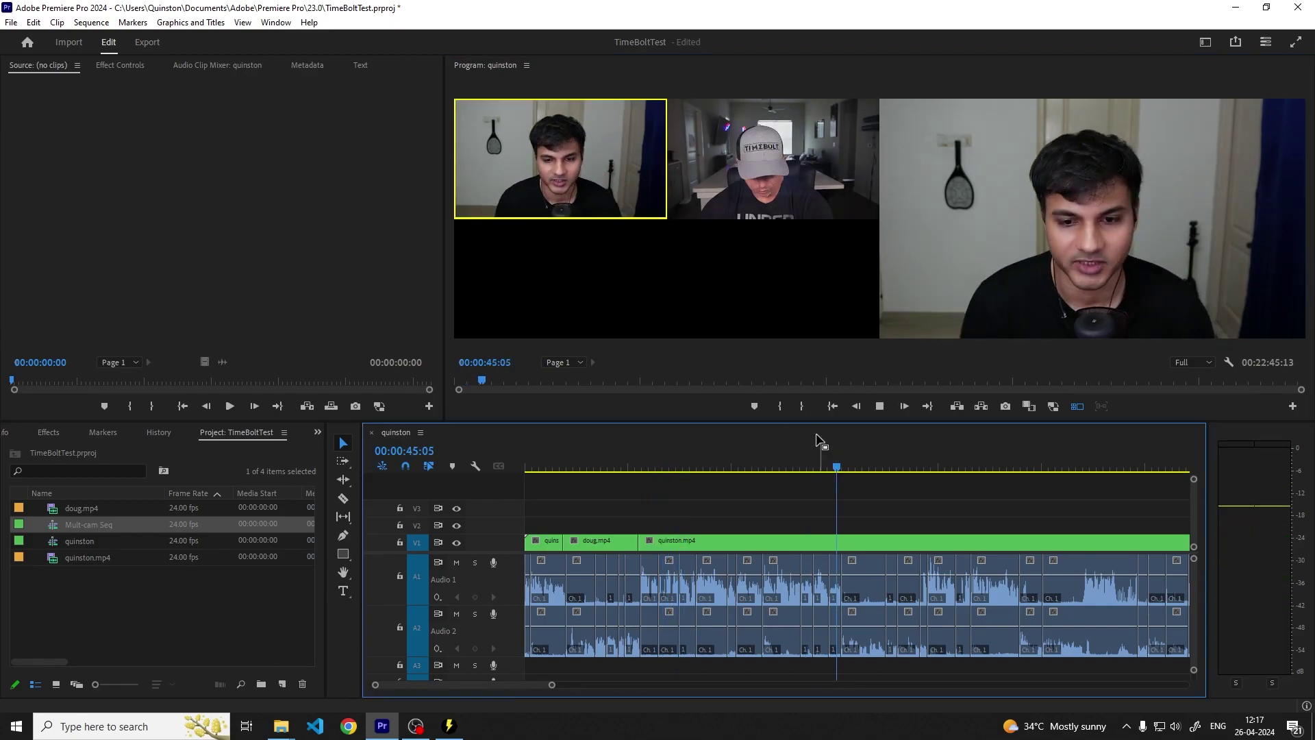
left_click(775, 158)
left_click(775, 158)
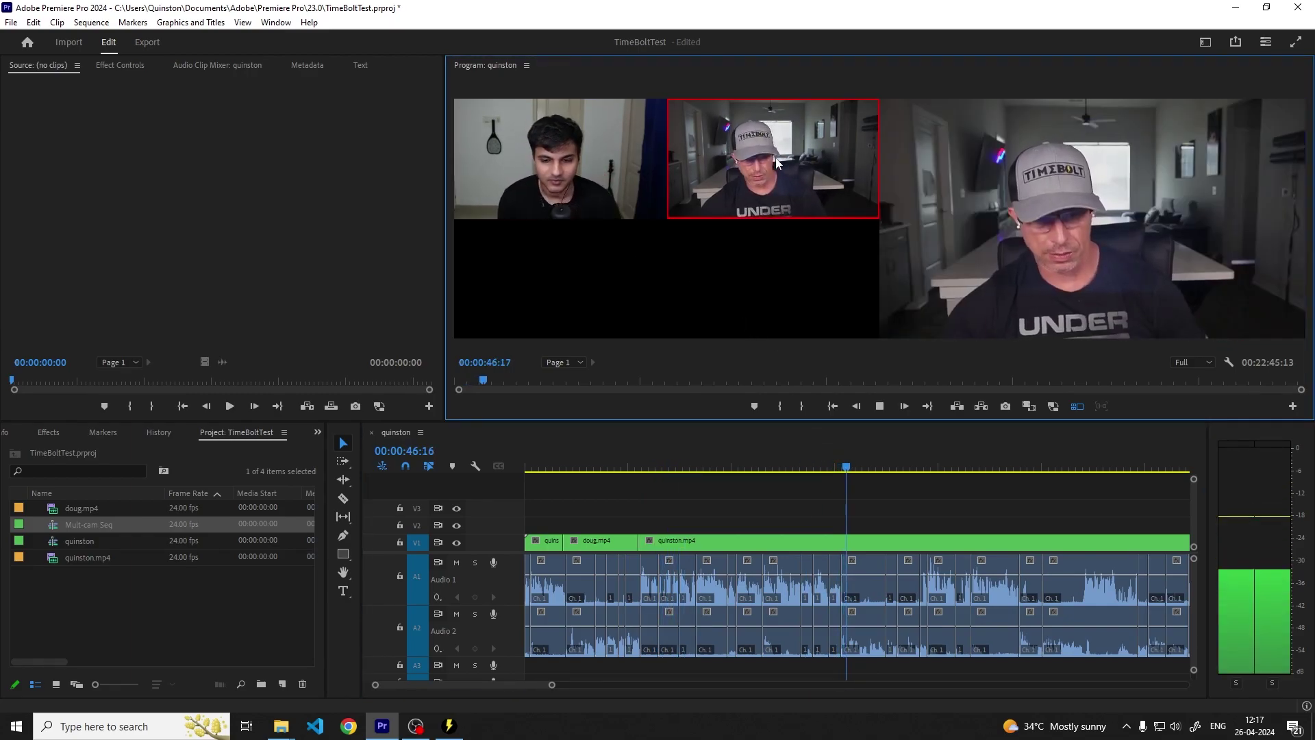
left_click(610, 186)
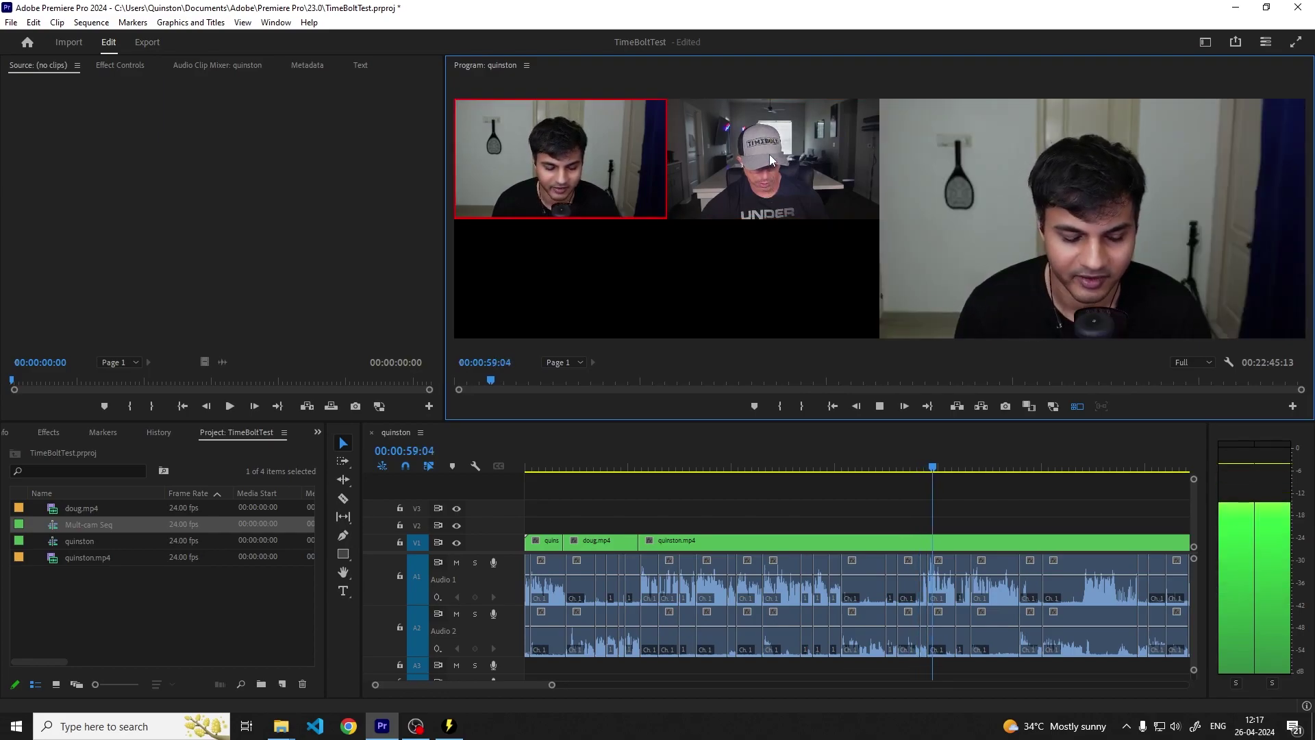
key("space")
left_click_drag(779, 454, 472, 458)
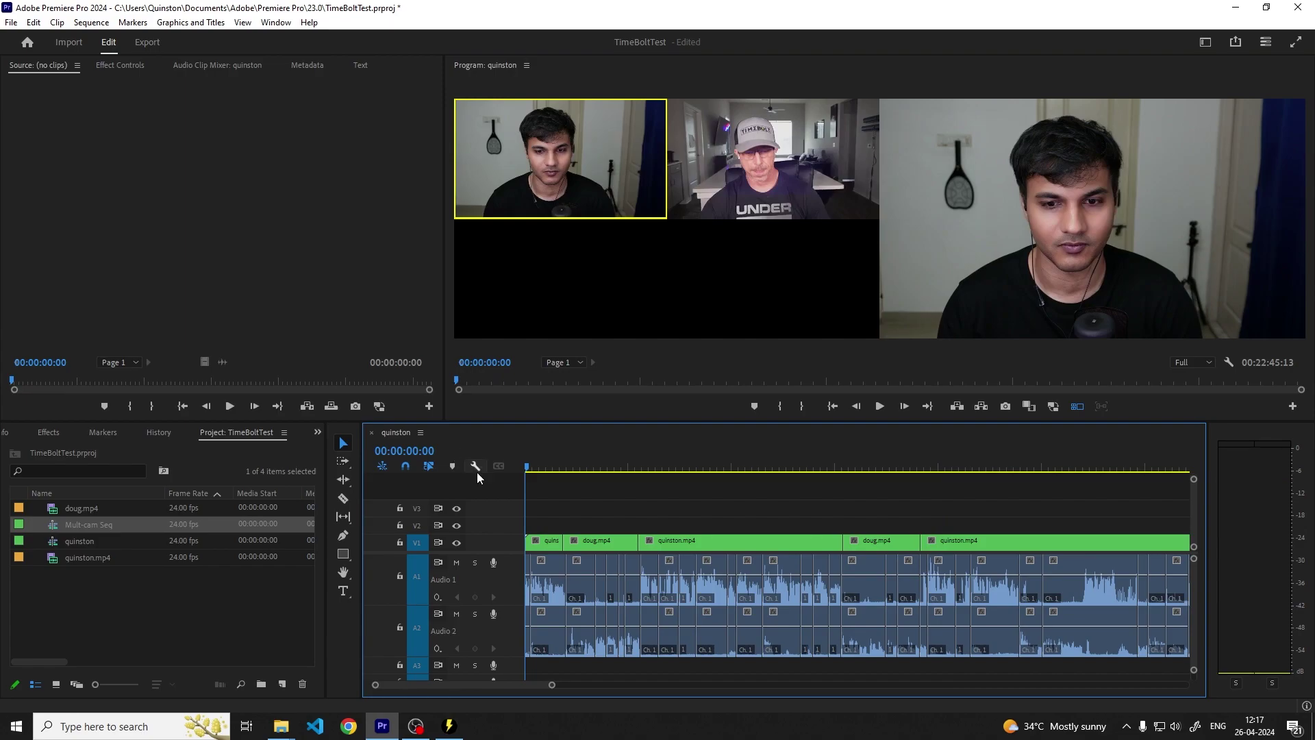
left_click_drag(545, 551, 869, 492)
left_click(869, 492)
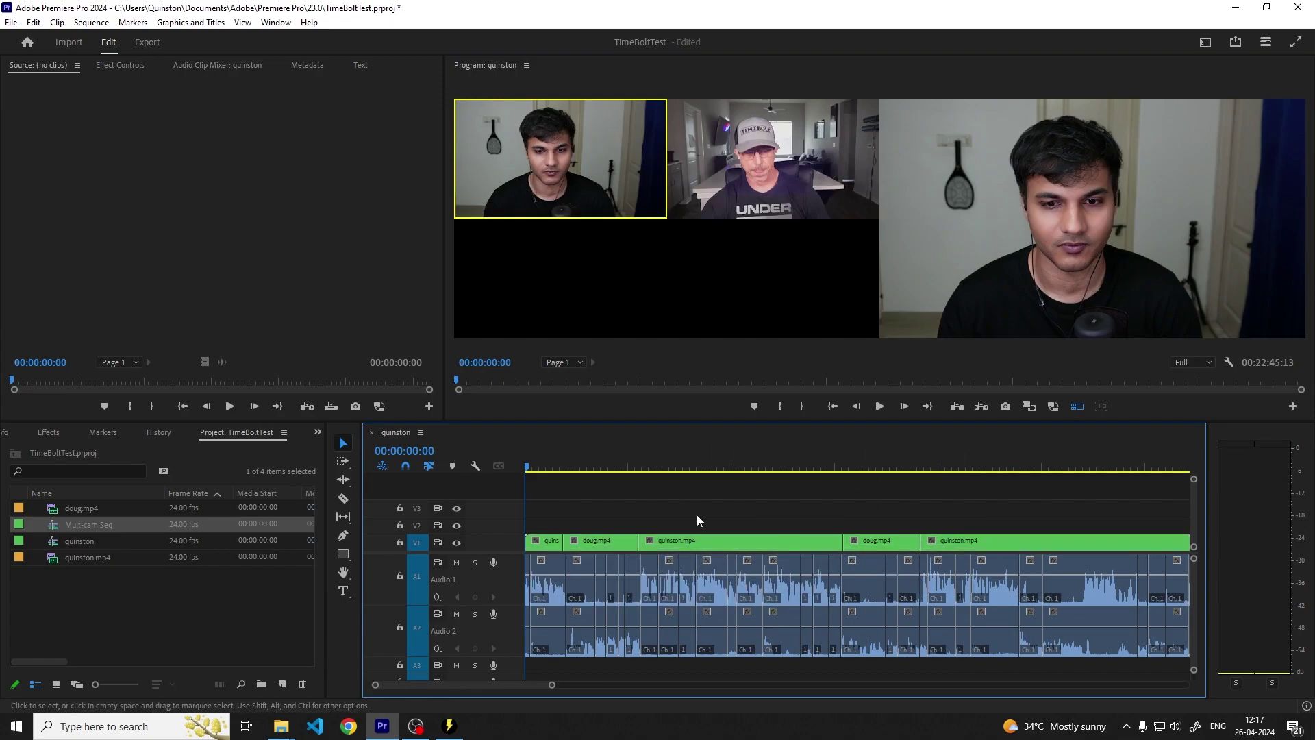
left_click_drag(546, 471, 638, 482)
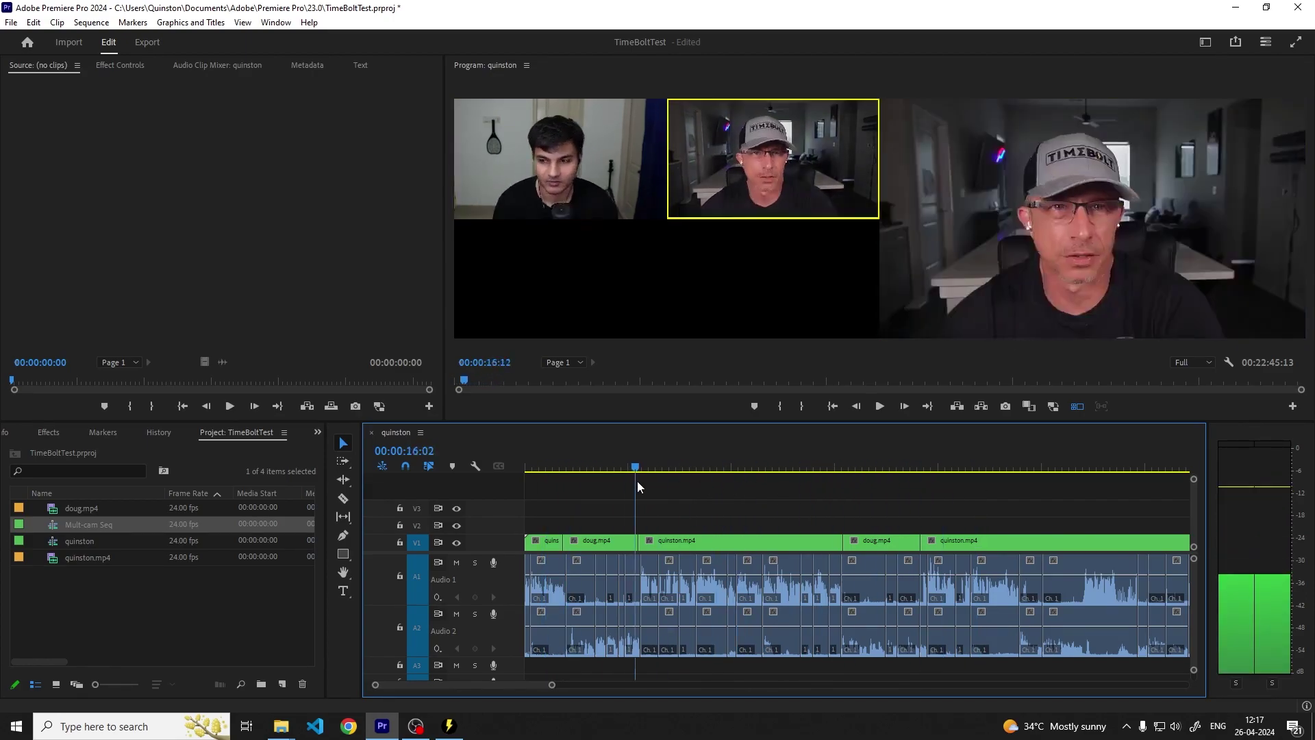